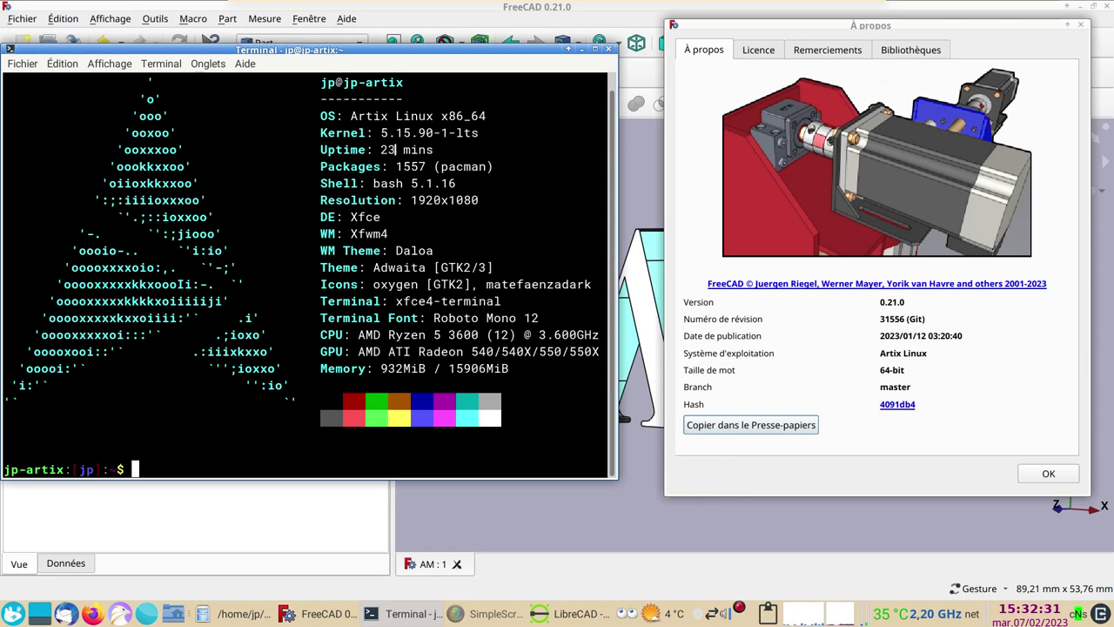
Step: Close the About box and inspect the extruded AM letters from tilted and top views
{"action": "left_click", "coordinate": [1043, 477]}
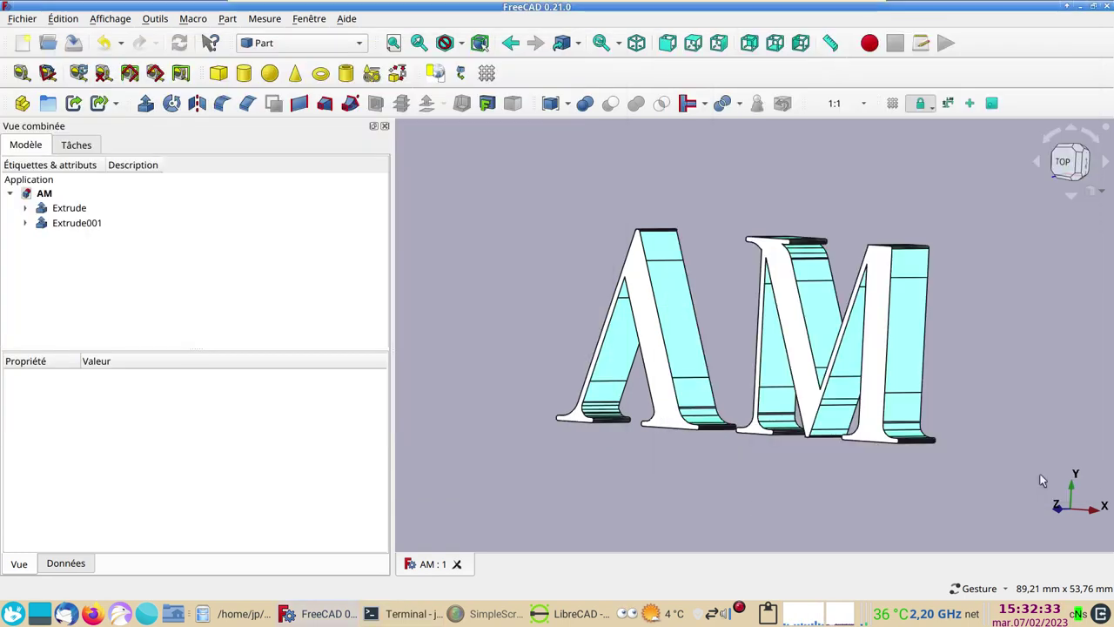
{"action": "mouse_move", "coordinate": [824, 494]}
{"action": "left_mouse_down"}
{"action": "mouse_move", "coordinate": [544, 475]}
{"action": "mouse_move", "coordinate": [918, 411]}
{"action": "left_mouse_up"}
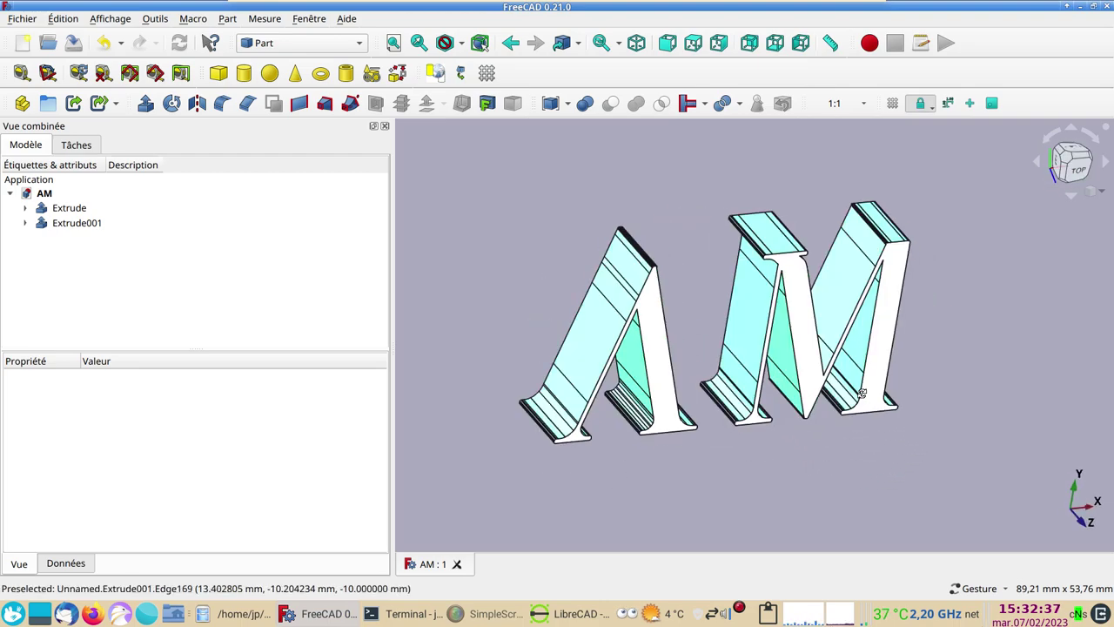
{"action": "key", "text": "2"}
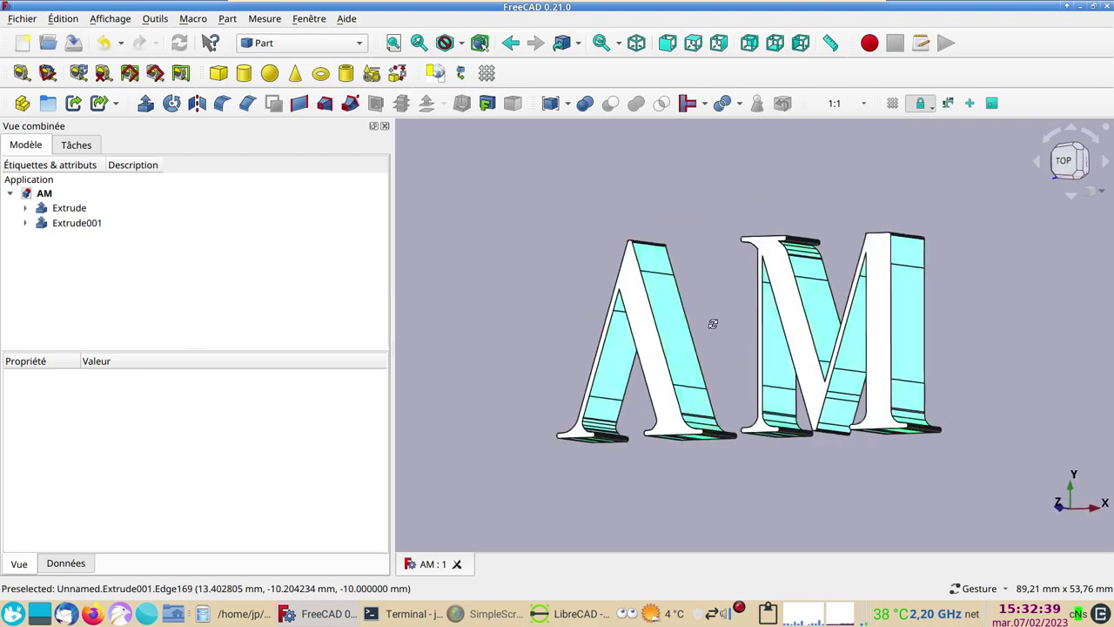
{"action": "mouse_move", "coordinate": [720, 328]}
{"action": "left_mouse_down"}
{"action": "mouse_move", "coordinate": [709, 326]}
{"action": "mouse_move", "coordinate": [721, 368]}
{"action": "mouse_move", "coordinate": [734, 353]}
{"action": "mouse_move", "coordinate": [725, 342]}
{"action": "left_mouse_up"}
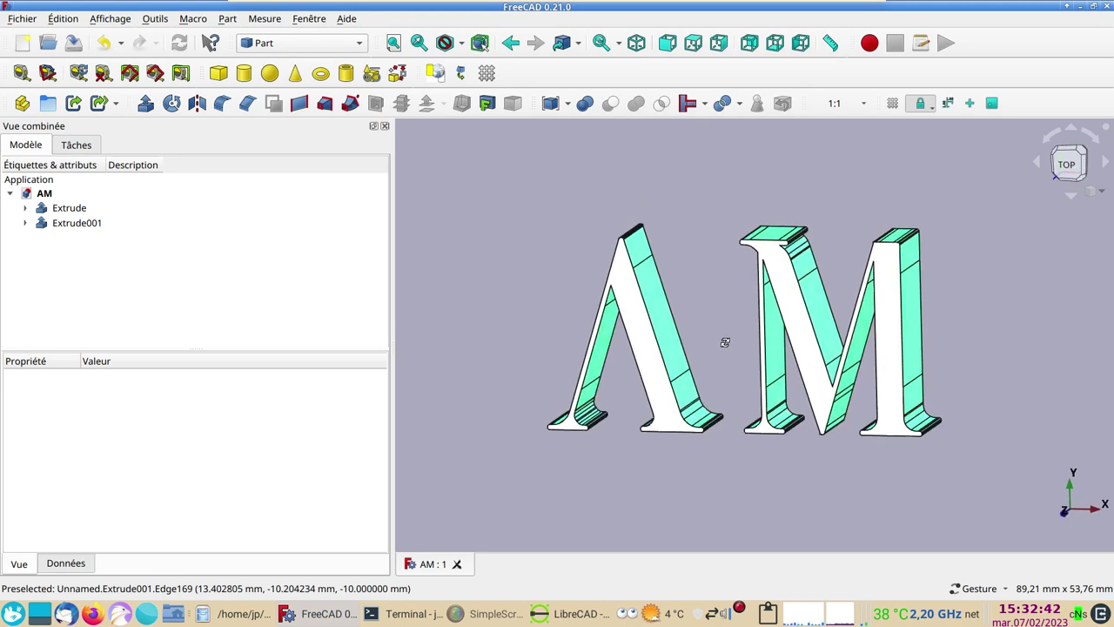
{"action": "left_click", "coordinate": [228, 616]}
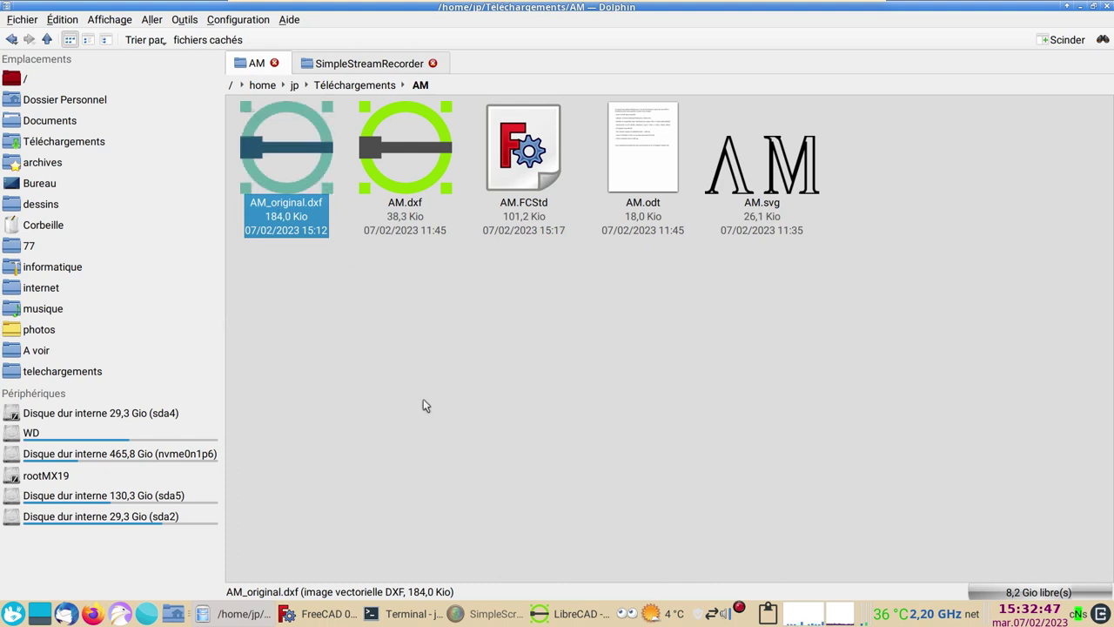
{"action": "mouse_move", "coordinate": [280, 153]}
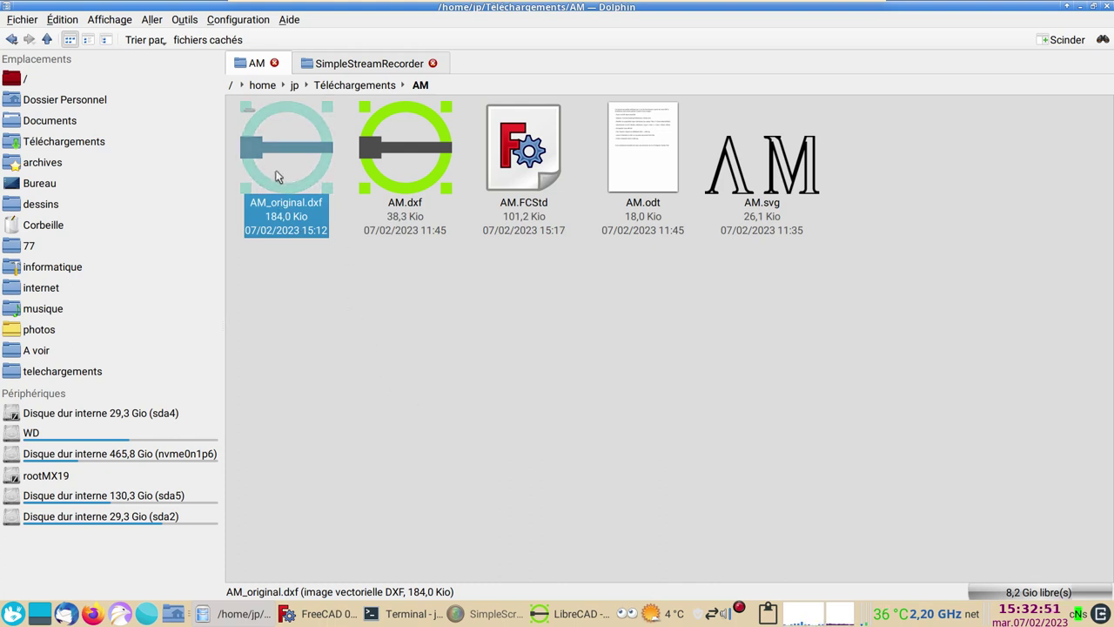
Step: Open AM_original.dxf from the Downloads AM folder in LibreCAD
{"action": "double_click", "coordinate": [284, 182]}
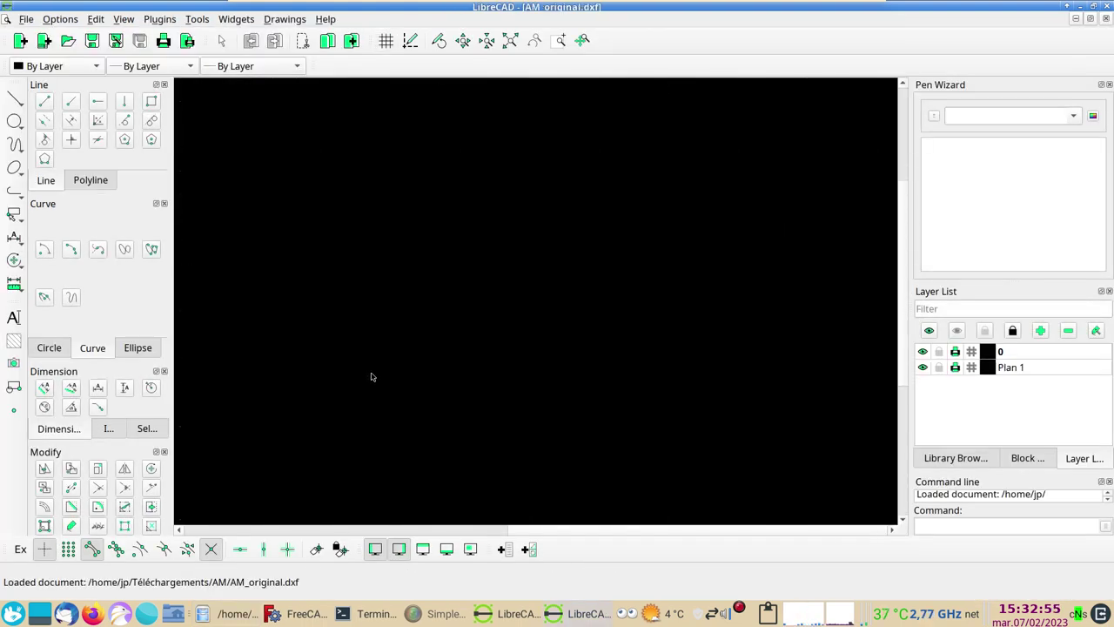
Step: Fit the drawing to the view, select the whole A outline and zoom in on its feet
{"action": "left_click", "coordinate": [514, 44]}
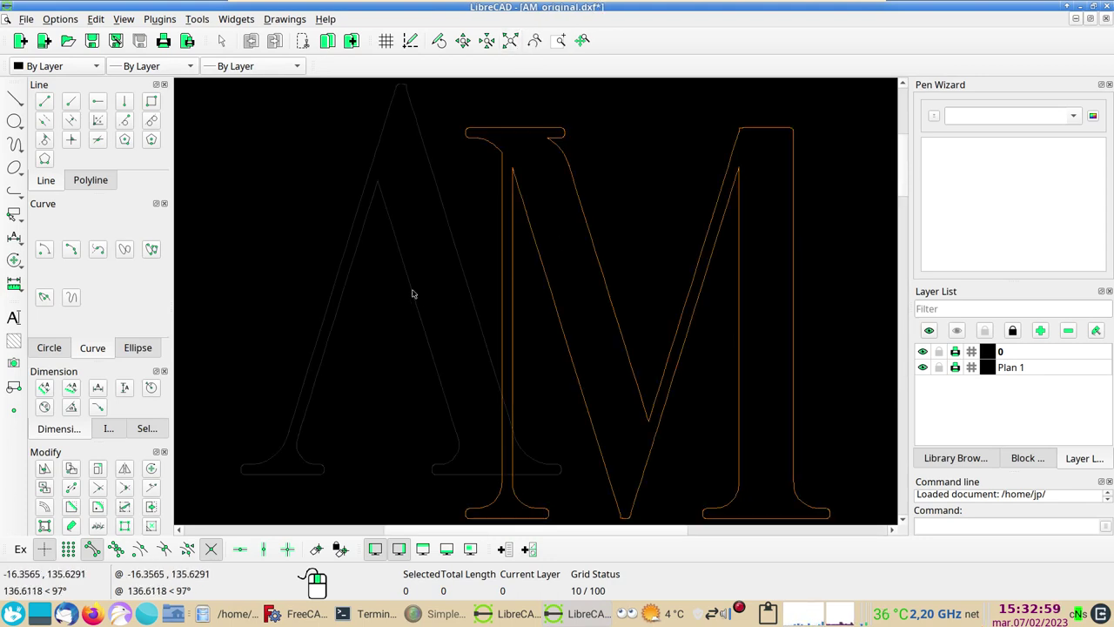
{"action": "double_click", "coordinate": [413, 294]}
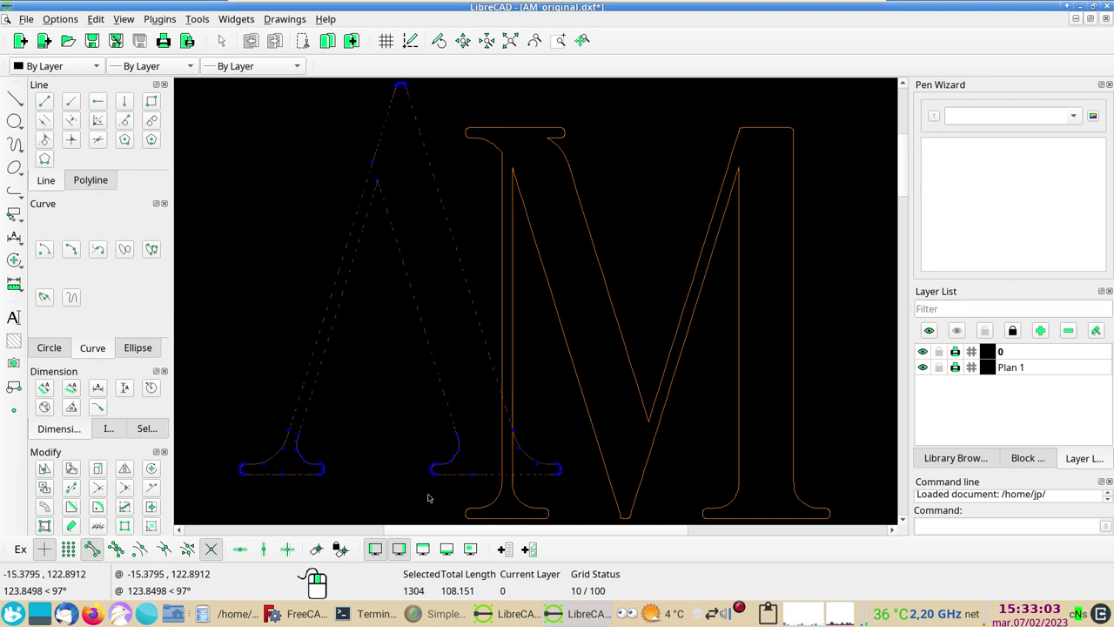
{"action": "scroll", "coordinate": [427, 496], "scroll_direction": "up", "scroll_amount": 2}
{"action": "scroll", "coordinate": [428, 492], "scroll_direction": "up", "scroll_amount": 2}
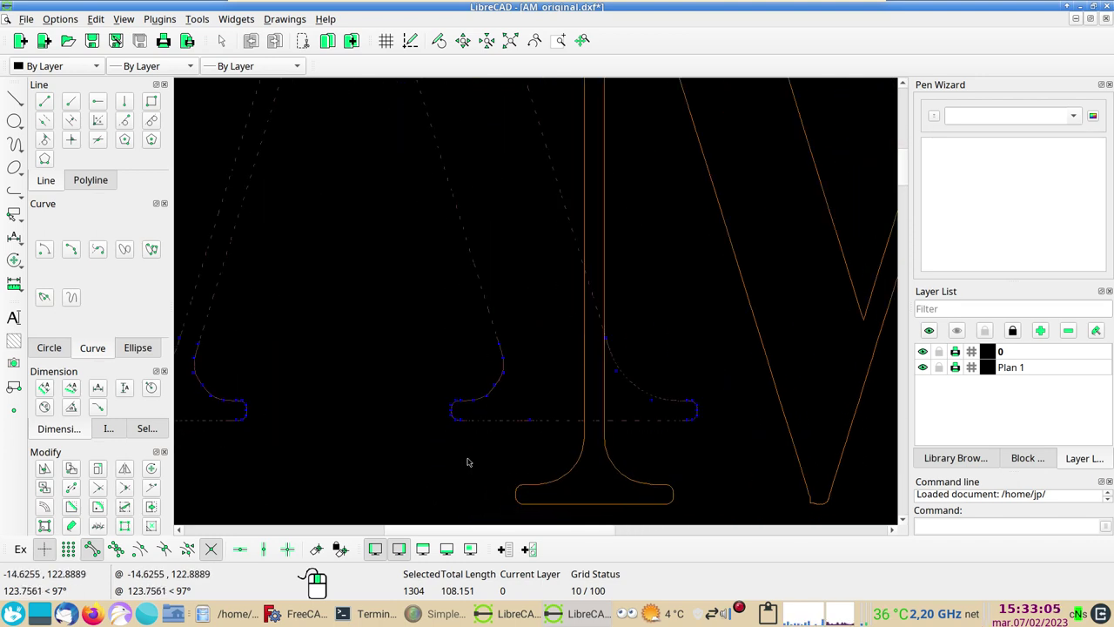
{"action": "scroll", "coordinate": [467, 462], "scroll_direction": "up", "scroll_amount": 2}
{"action": "scroll", "coordinate": [468, 461], "scroll_direction": "up", "scroll_amount": 3}
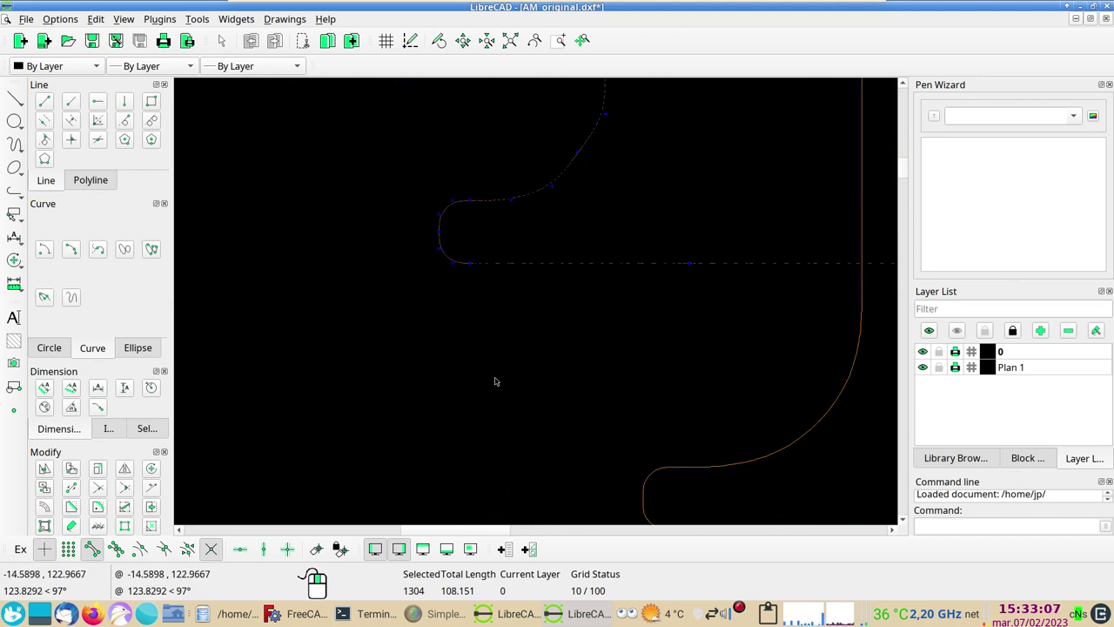
{"action": "scroll", "coordinate": [503, 381], "scroll_direction": "up", "scroll_amount": 2}
{"action": "scroll", "coordinate": [544, 336], "scroll_direction": "down", "scroll_amount": 2}
{"action": "scroll", "coordinate": [530, 348], "scroll_direction": "down", "scroll_amount": 3}
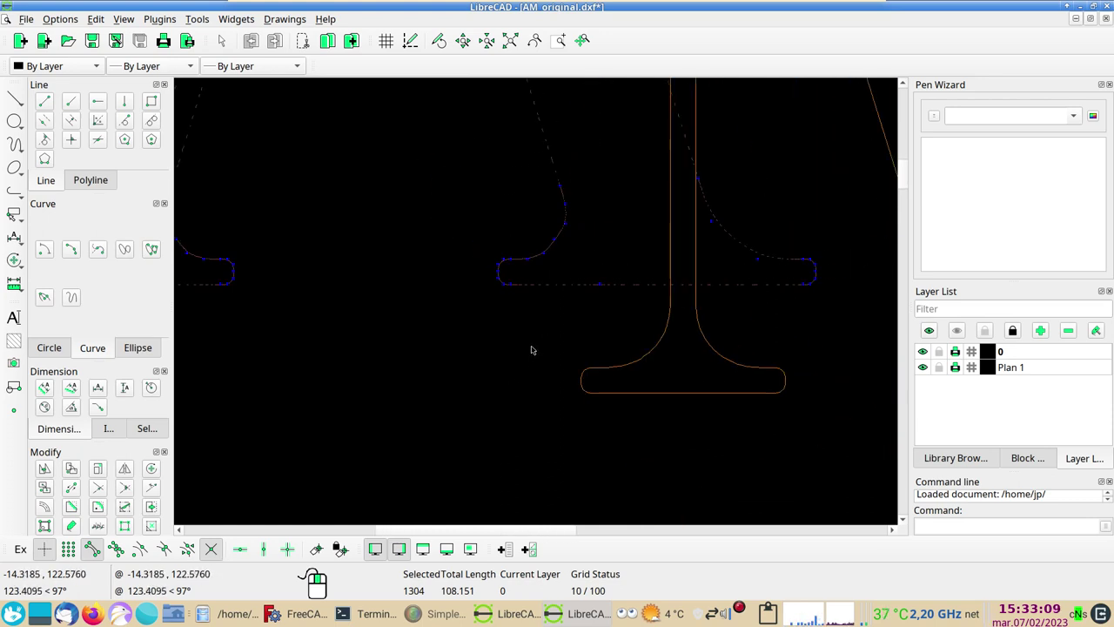
{"action": "scroll", "coordinate": [526, 349], "scroll_direction": "down", "scroll_amount": 2}
{"action": "scroll", "coordinate": [527, 350], "scroll_direction": "down", "scroll_amount": 2}
{"action": "scroll", "coordinate": [523, 351], "scroll_direction": "down", "scroll_amount": 2}
{"action": "mouse_move", "coordinate": [517, 361]}
{"action": "middle_mouse_down"}
{"action": "mouse_move", "coordinate": [448, 441]}
{"action": "mouse_move", "coordinate": [461, 476]}
{"action": "mouse_move", "coordinate": [452, 487]}
{"action": "middle_mouse_up"}
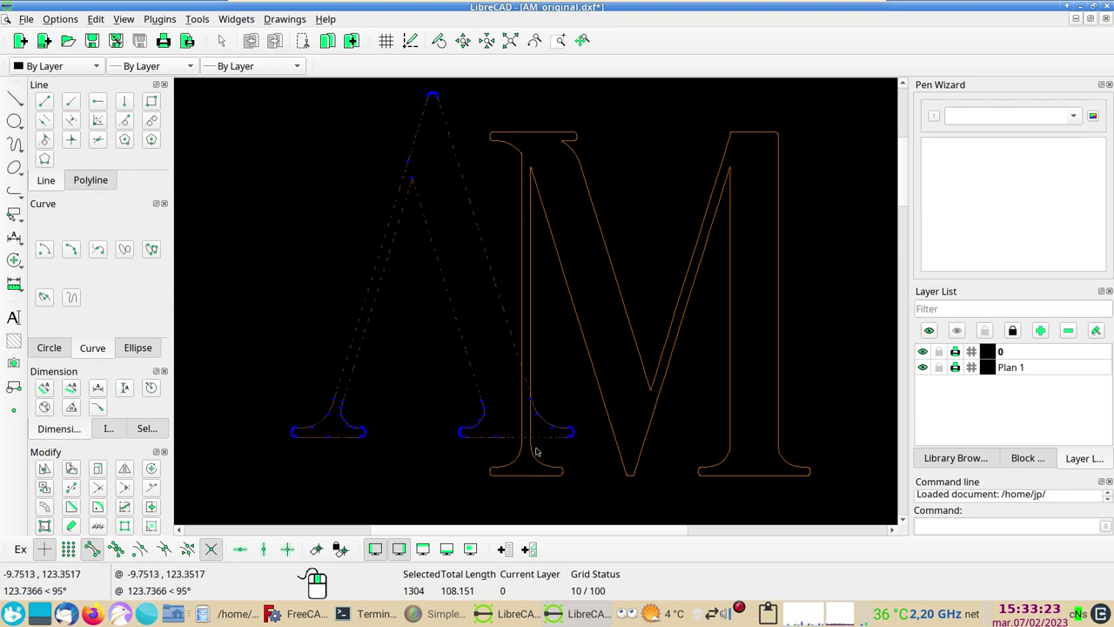
Step: Zoom and pan to recentre both A and M letters in the view
{"action": "scroll", "coordinate": [532, 452], "scroll_direction": "up", "scroll_amount": 2}
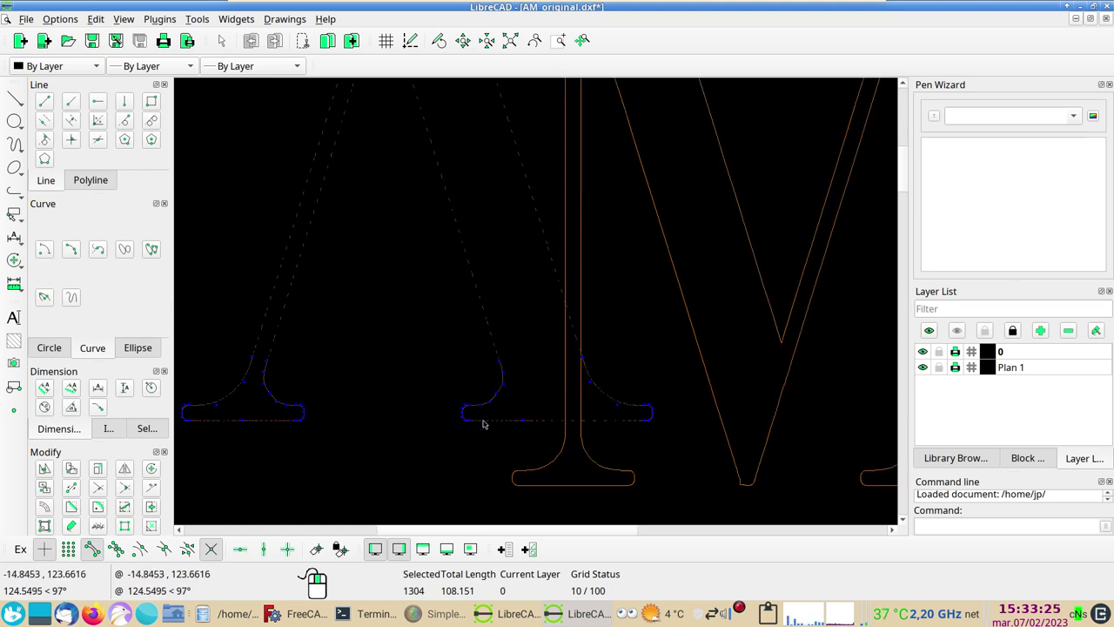
{"action": "scroll", "coordinate": [488, 423], "scroll_direction": "up", "scroll_amount": 2}
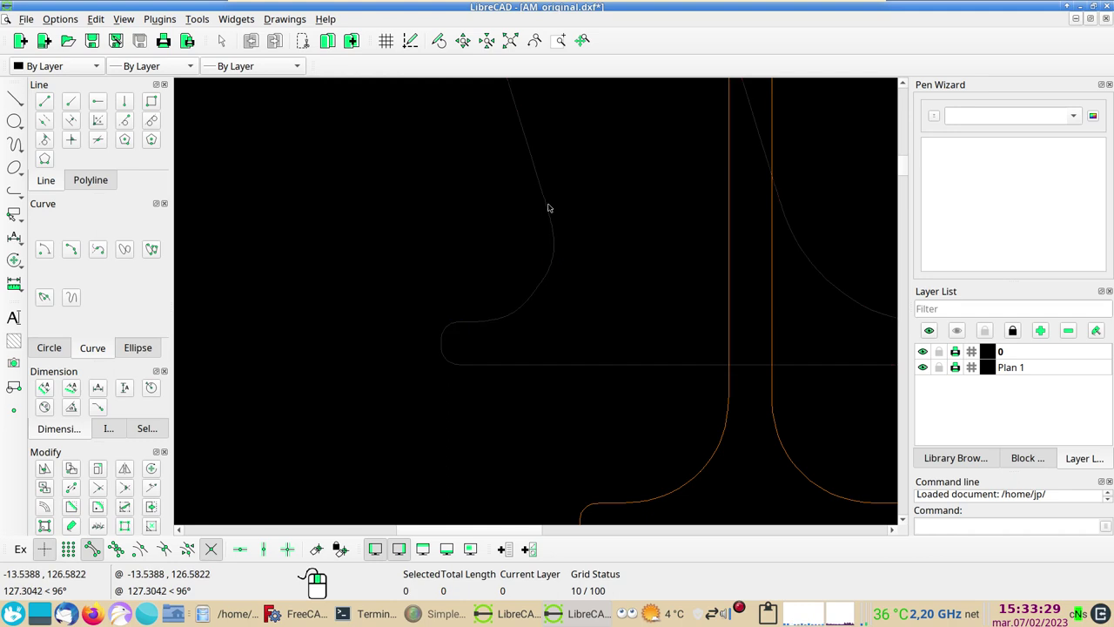
{"action": "scroll", "coordinate": [500, 261], "scroll_direction": "down", "scroll_amount": 1}
{"action": "scroll", "coordinate": [487, 279], "scroll_direction": "down", "scroll_amount": 1}
{"action": "scroll", "coordinate": [436, 348], "scroll_direction": "down", "scroll_amount": 1}
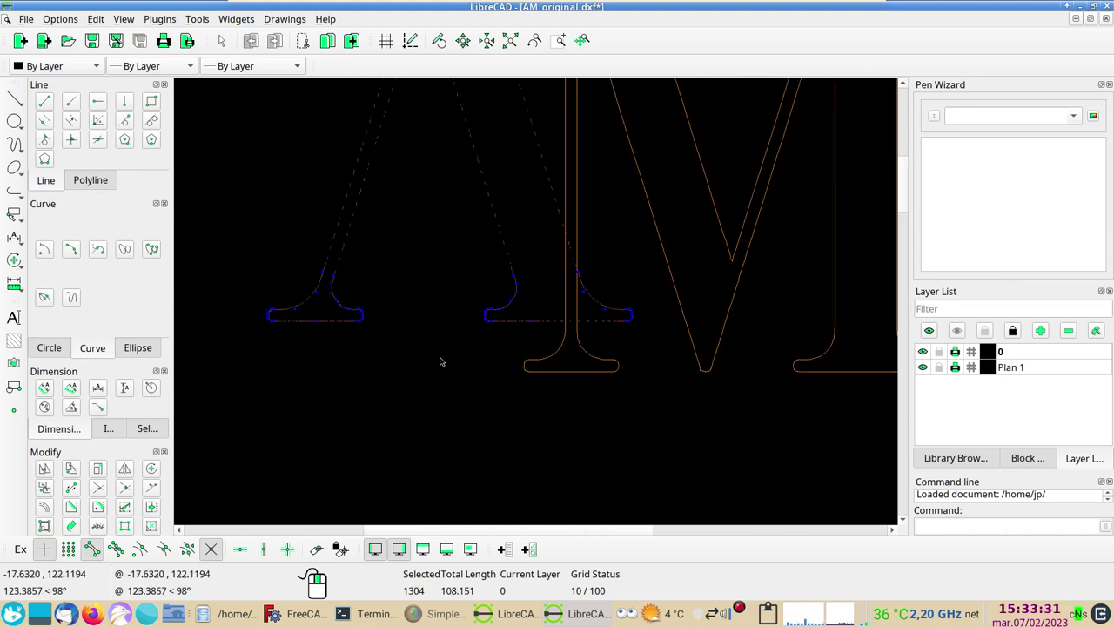
{"action": "scroll", "coordinate": [445, 370], "scroll_direction": "down", "scroll_amount": 1}
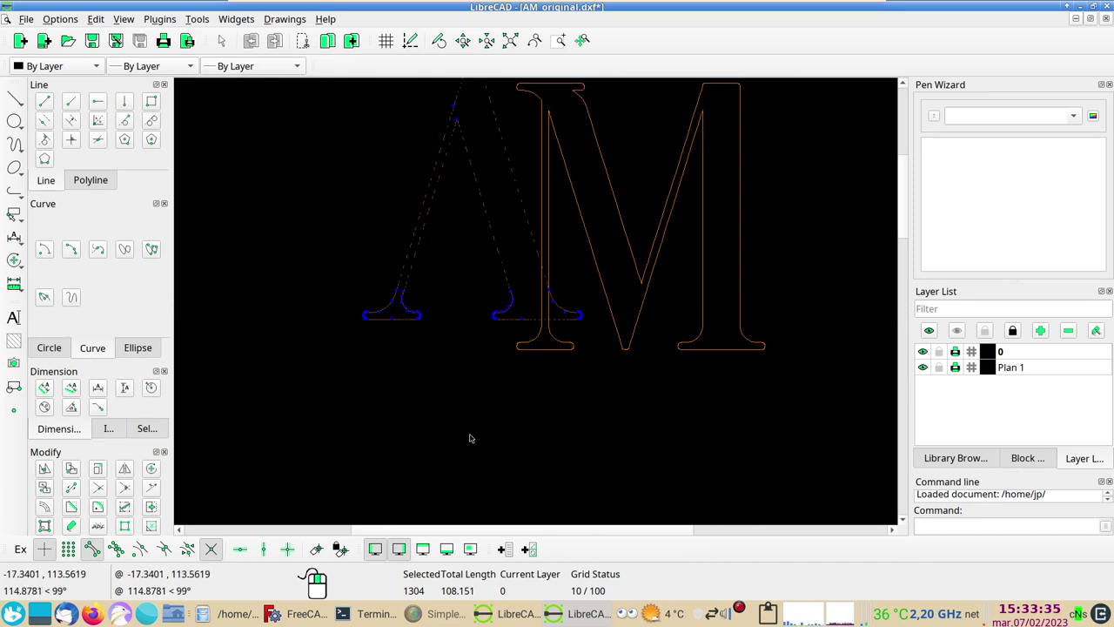
{"action": "middle_click_drag", "start_coordinate": [483, 404], "coordinate": [459, 438]}
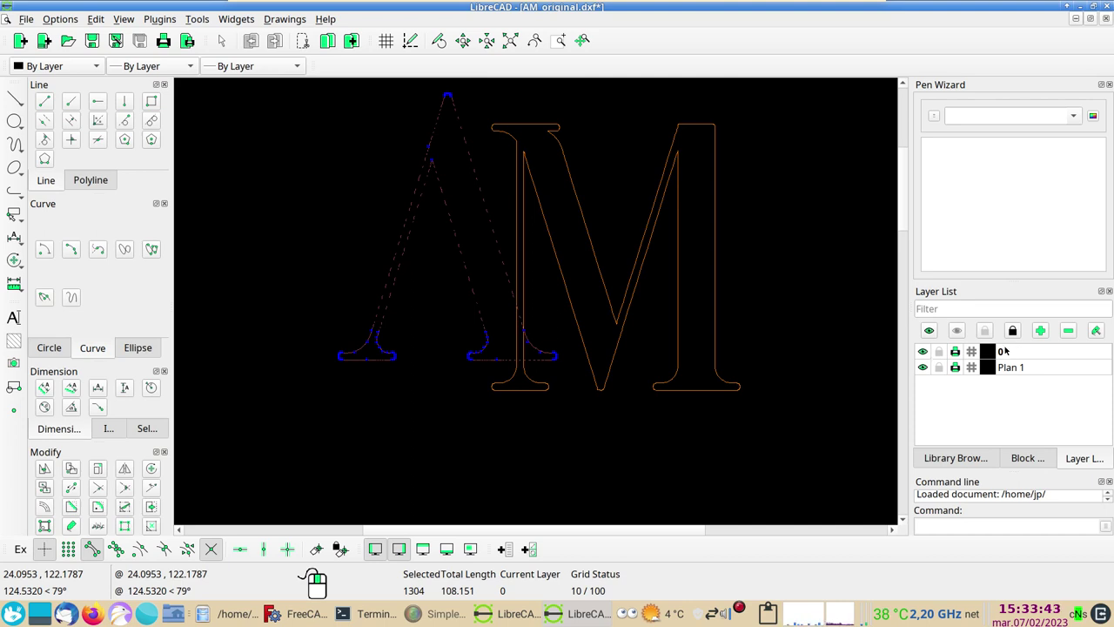
Step: Toggle the Plan 1 layer hidden and visible again, and make it current
{"action": "left_click", "coordinate": [923, 367]}
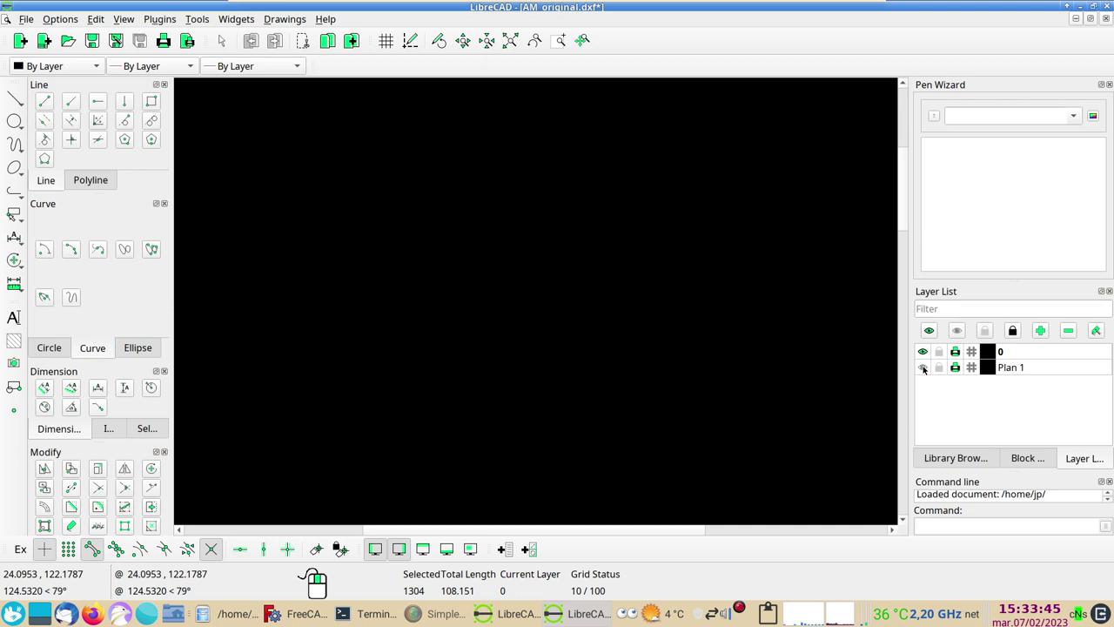
{"action": "left_click", "coordinate": [923, 367]}
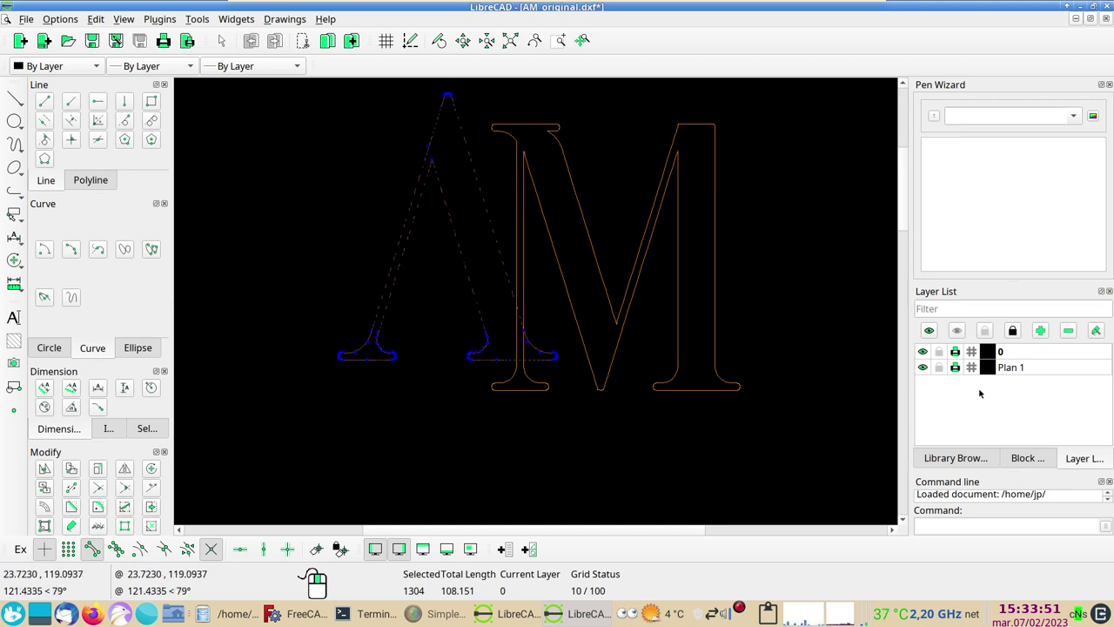
{"action": "left_click", "coordinate": [1038, 368]}
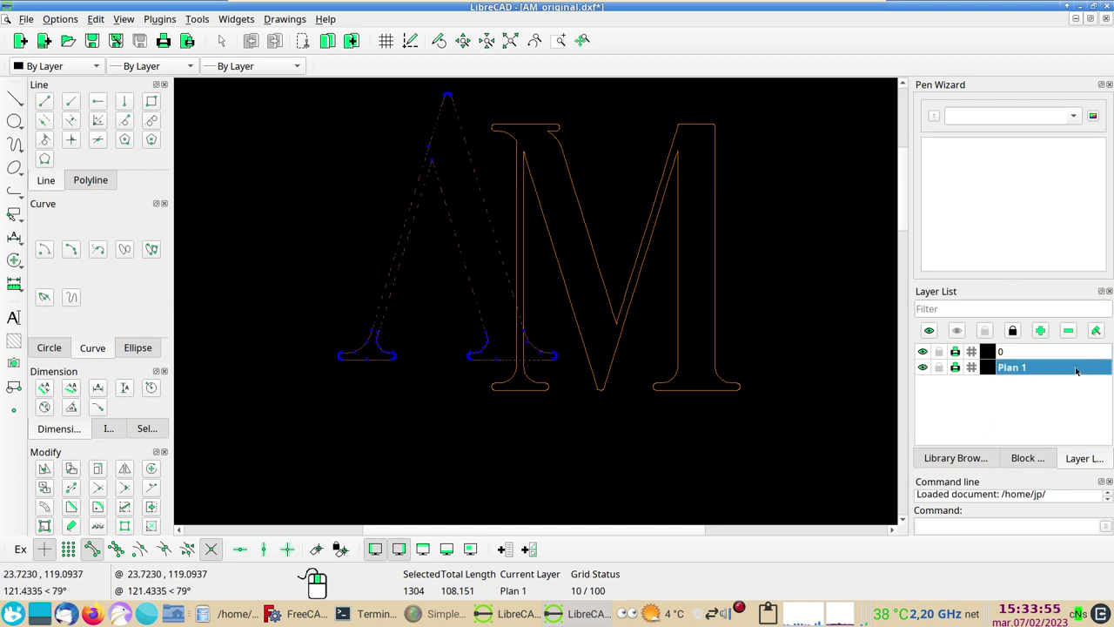
Step: Keep Black / White as Plan 1's layer colour, then select the M outline
{"action": "left_click", "coordinate": [1097, 332]}
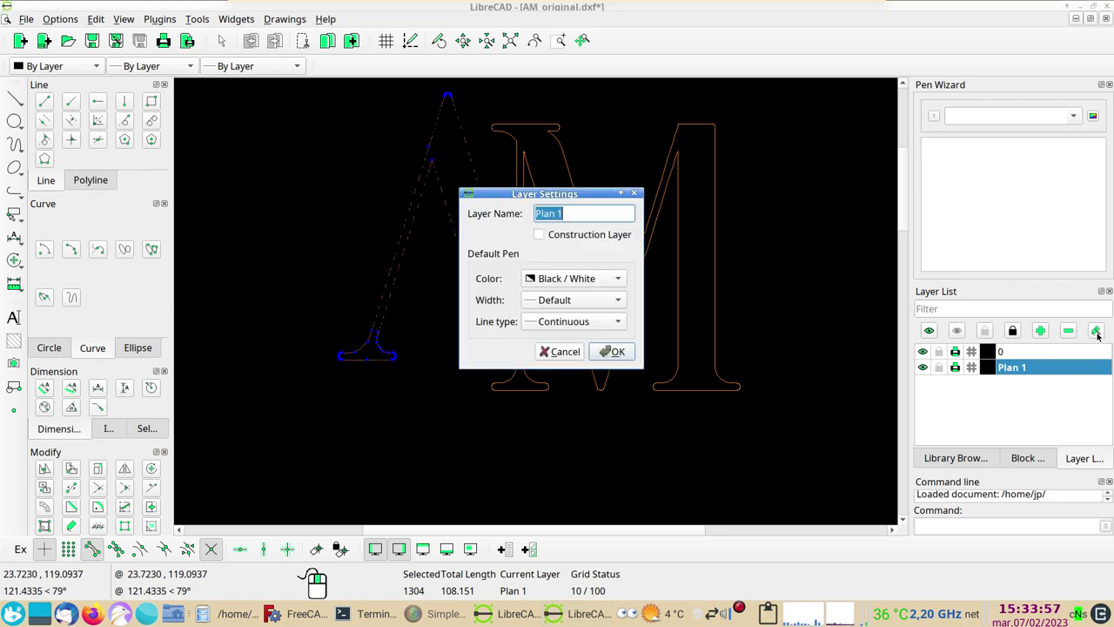
{"action": "left_click", "coordinate": [574, 280]}
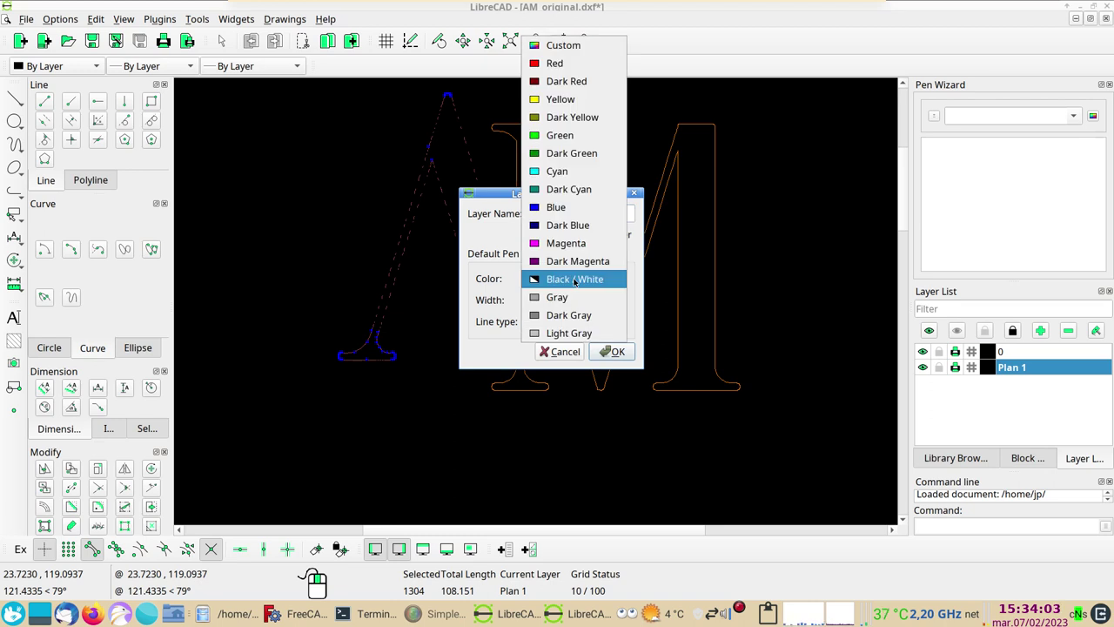
{"action": "left_click", "coordinate": [575, 279]}
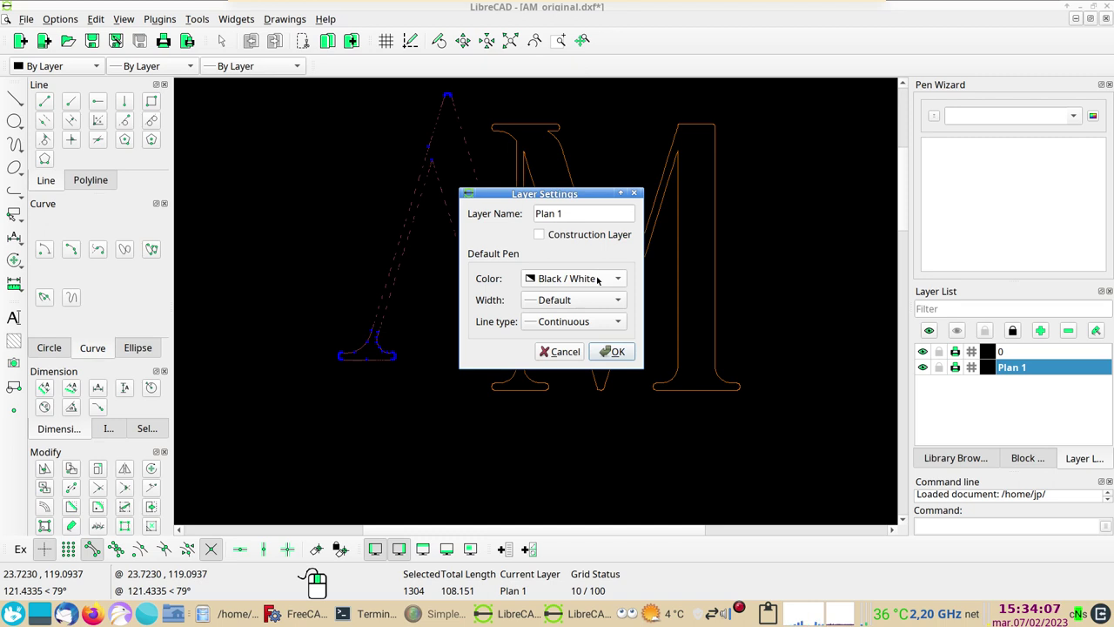
{"action": "left_click", "coordinate": [610, 353]}
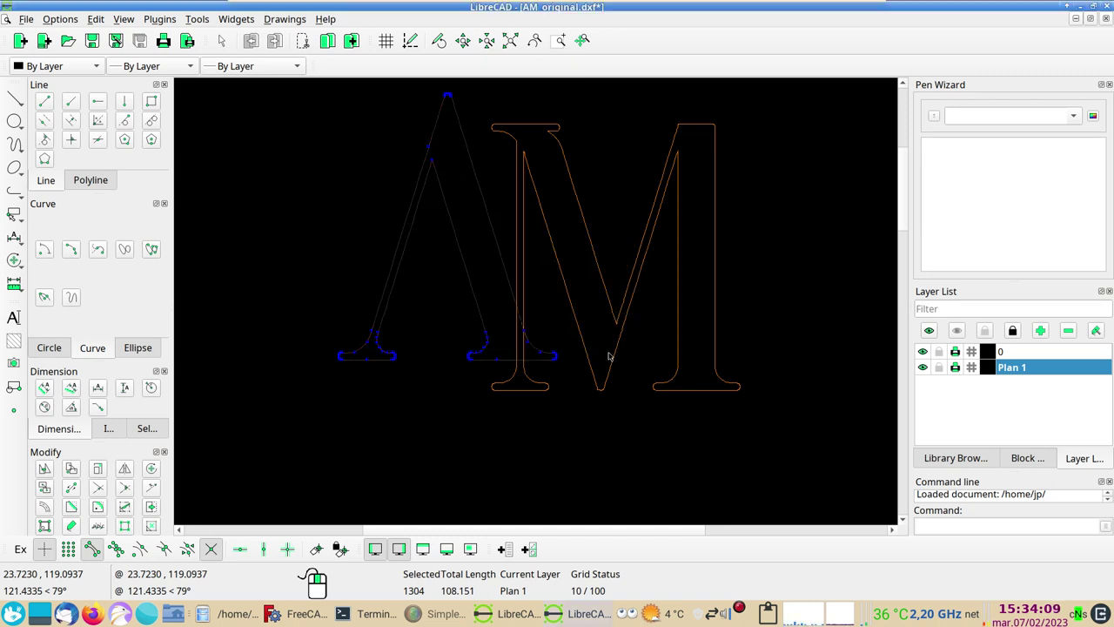
{"action": "left_click", "coordinate": [505, 386]}
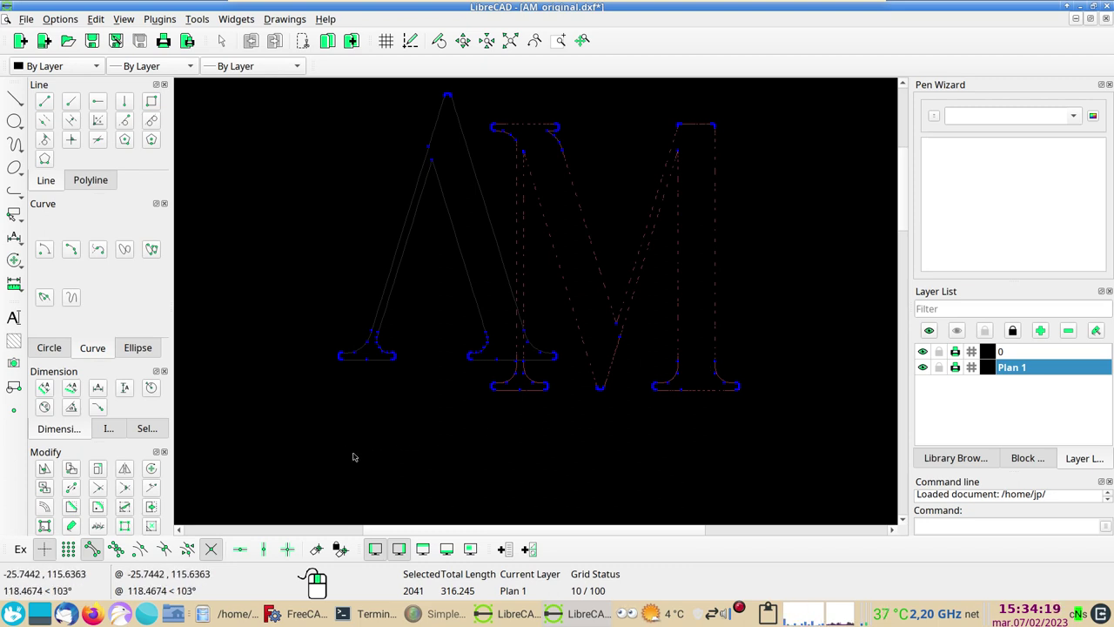
Step: Set the selected 2041 outline entities to layer Plan 1 with Black / White colour
{"action": "left_click", "coordinate": [72, 526]}
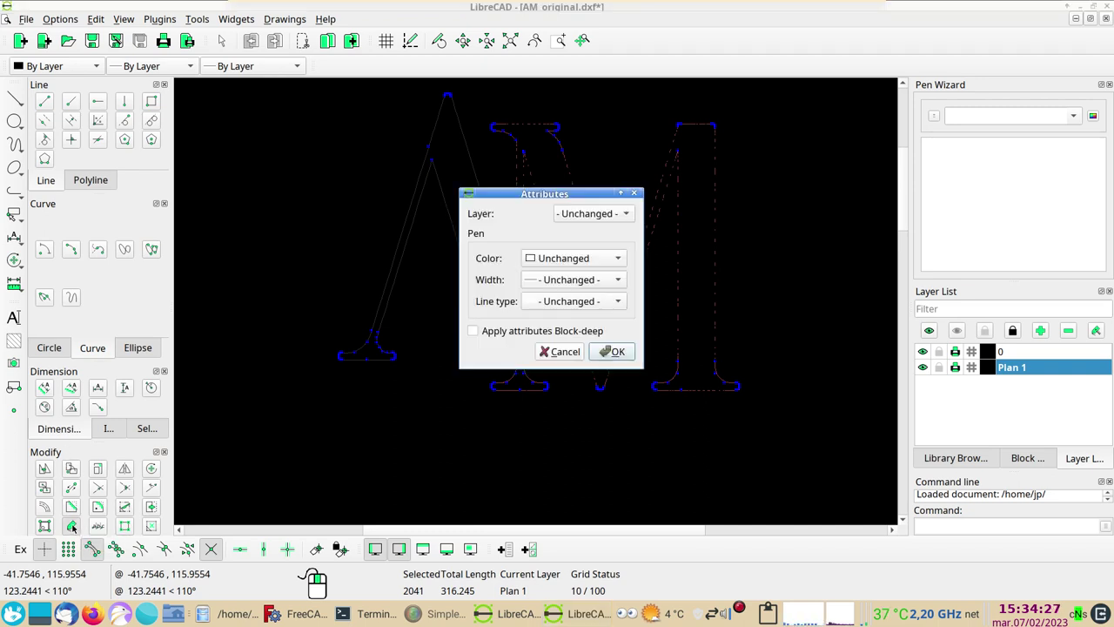
{"action": "left_click", "coordinate": [627, 214]}
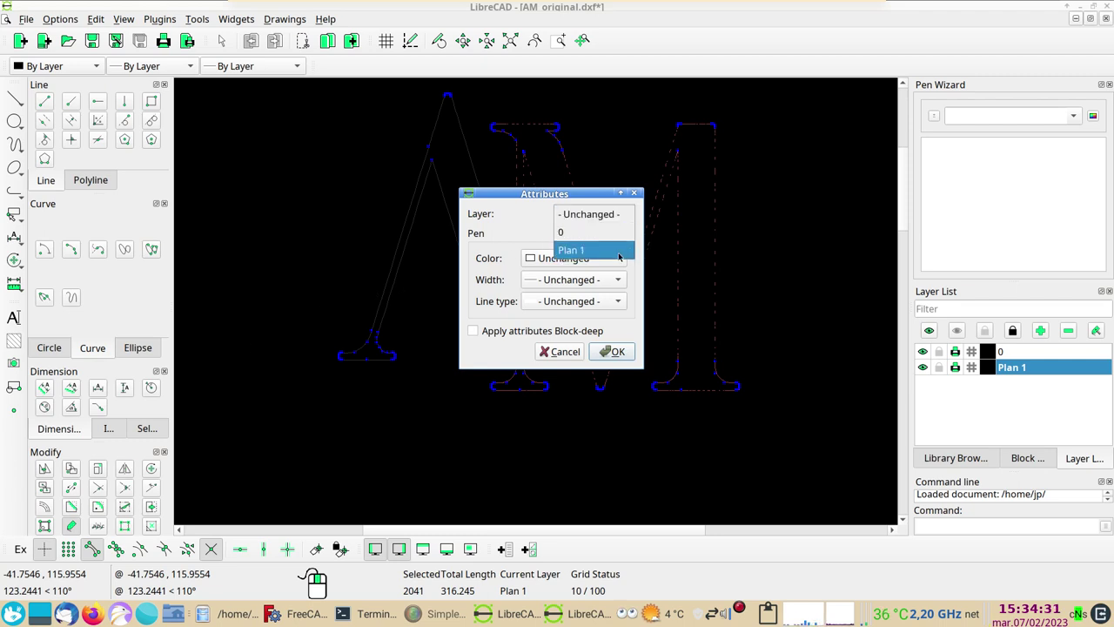
{"action": "left_click", "coordinate": [619, 253]}
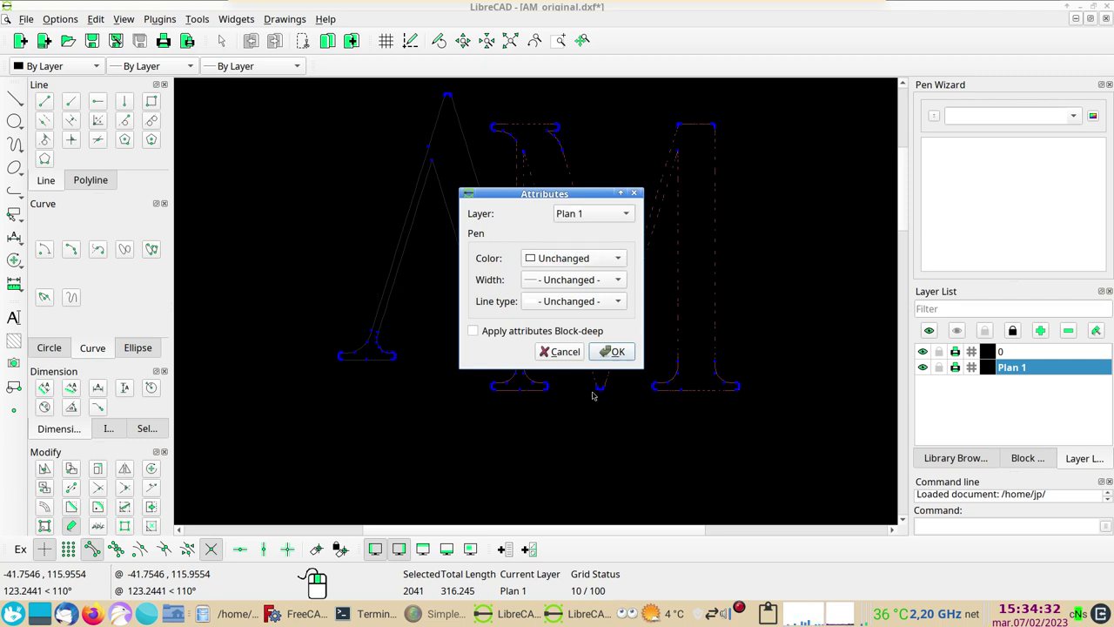
{"action": "left_click", "coordinate": [616, 260]}
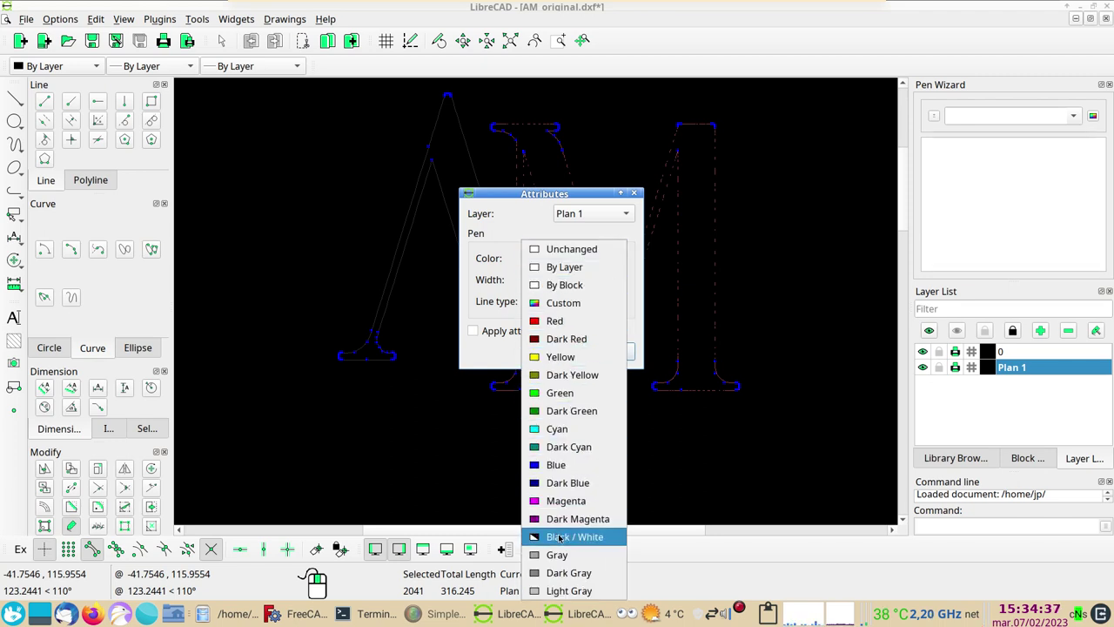
{"action": "left_click", "coordinate": [558, 537]}
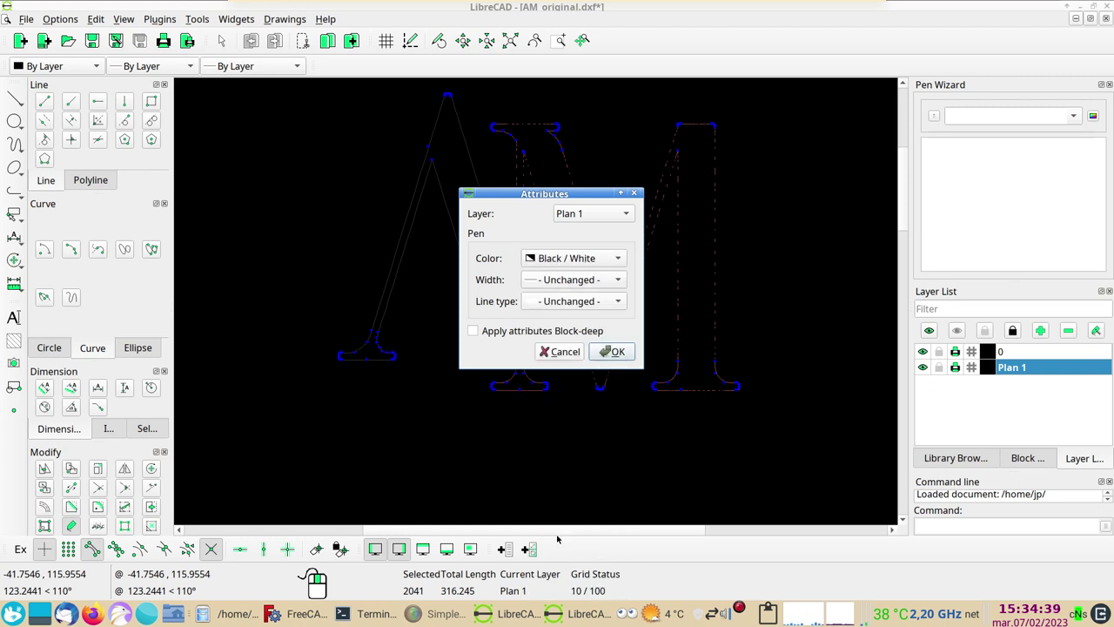
{"action": "left_click", "coordinate": [615, 353]}
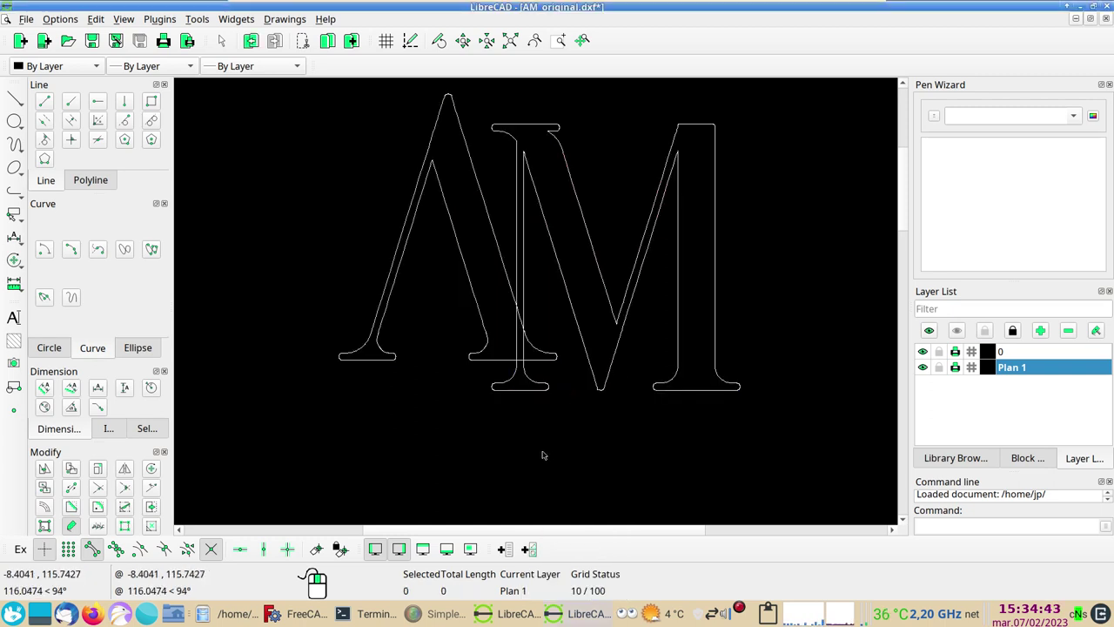
Step: Select the A outline and move it down-left so its base aligns with the M's baseline
{"action": "double_click", "coordinate": [485, 362]}
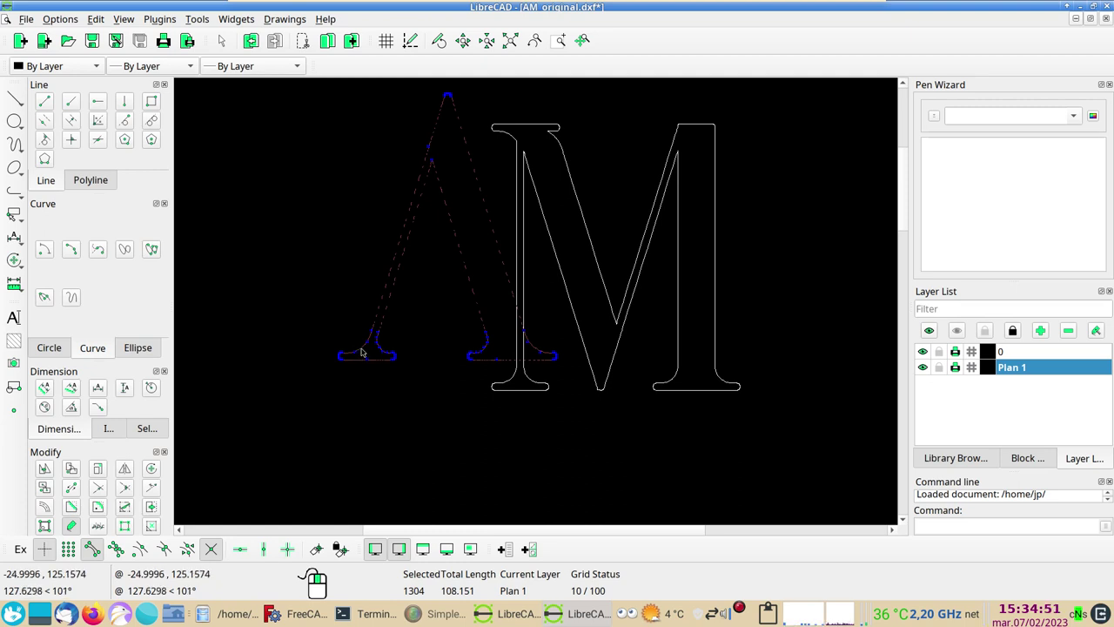
{"action": "left_click_drag", "start_coordinate": [363, 352], "coordinate": [263, 383]}
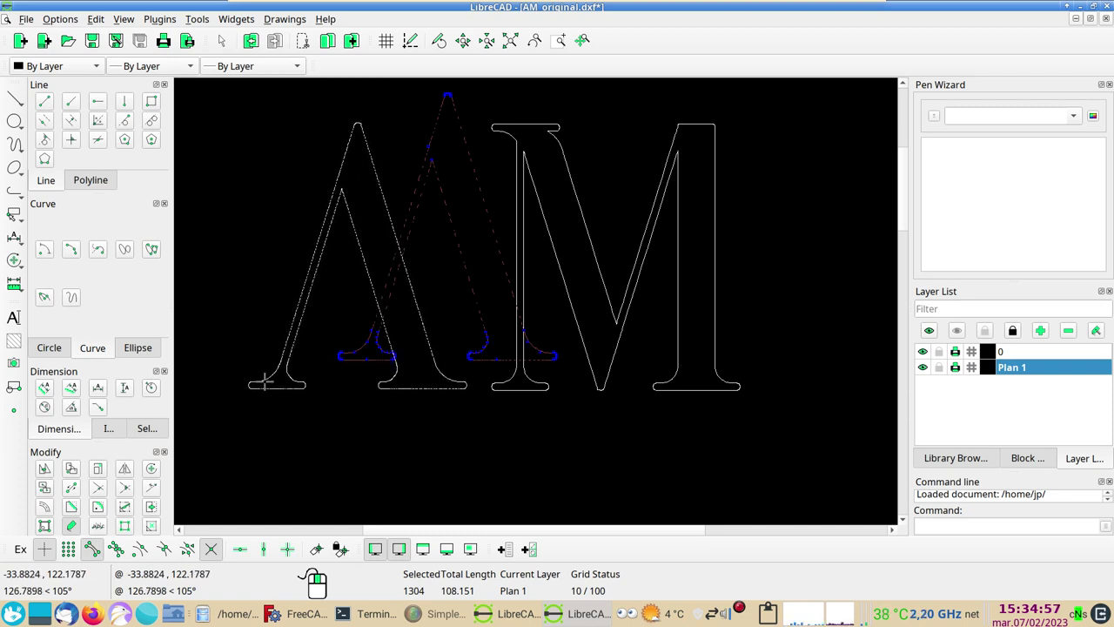
{"action": "left_click", "coordinate": [263, 383]}
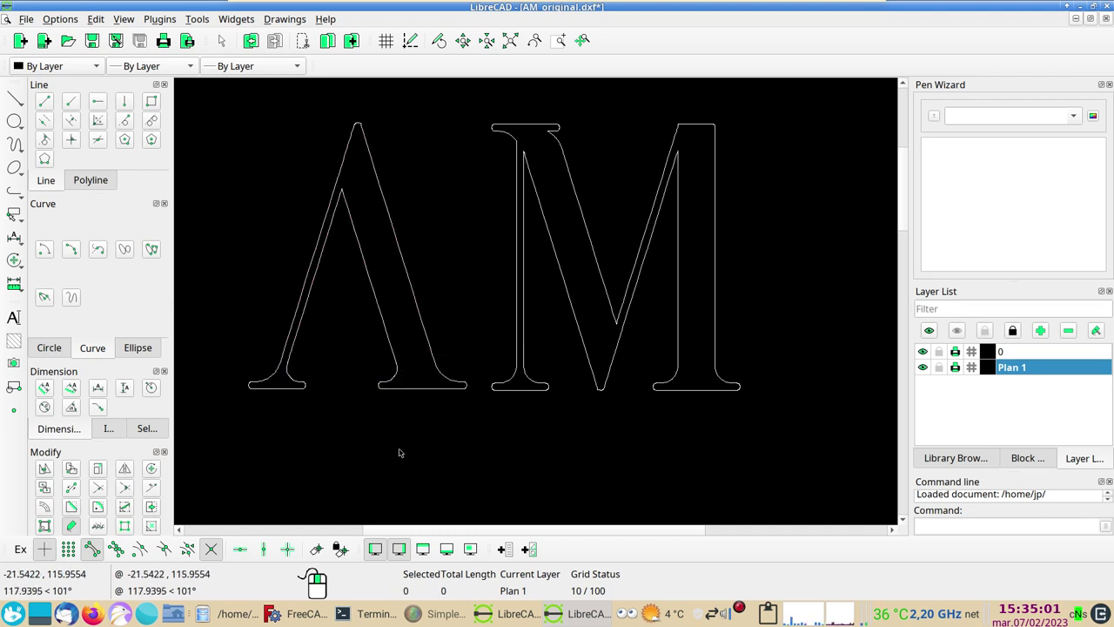
{"action": "scroll", "coordinate": [398, 450], "scroll_direction": "up", "scroll_amount": 1}
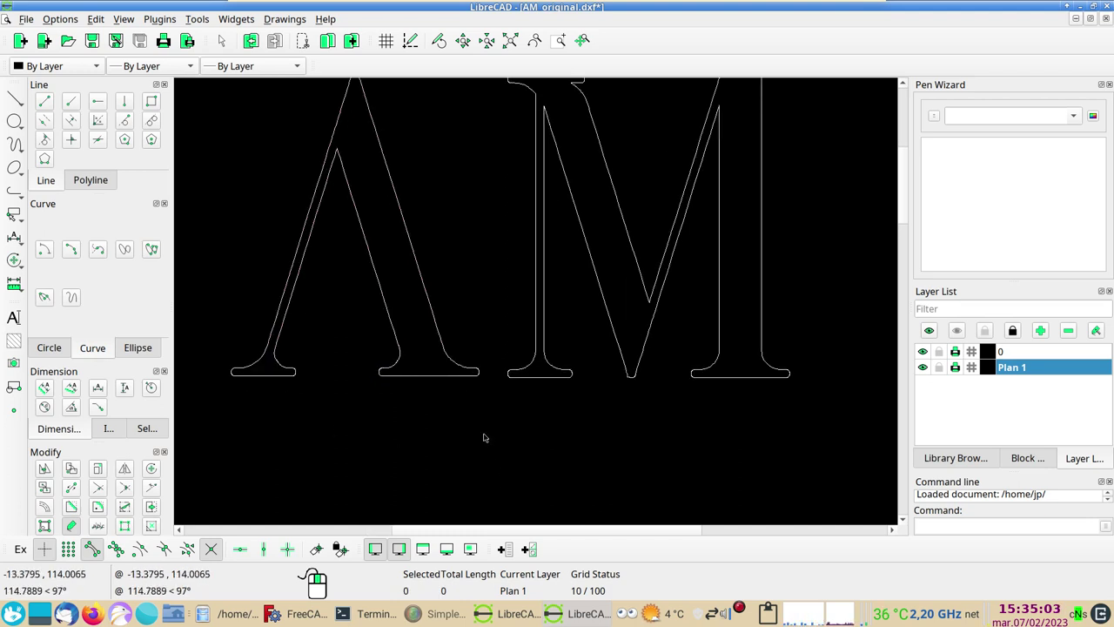
{"action": "middle_click_drag", "start_coordinate": [485, 436], "coordinate": [522, 486]}
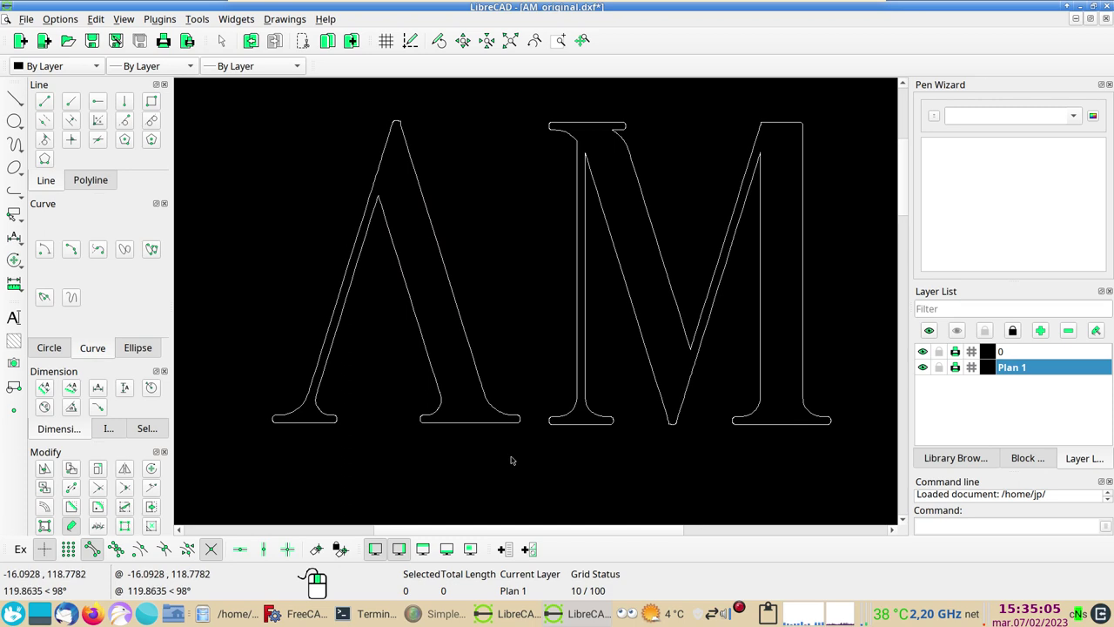
Step: Set Main drawing unit to Millimeter in the Current Drawing Preferences Units settings
{"action": "left_click", "coordinate": [57, 22]}
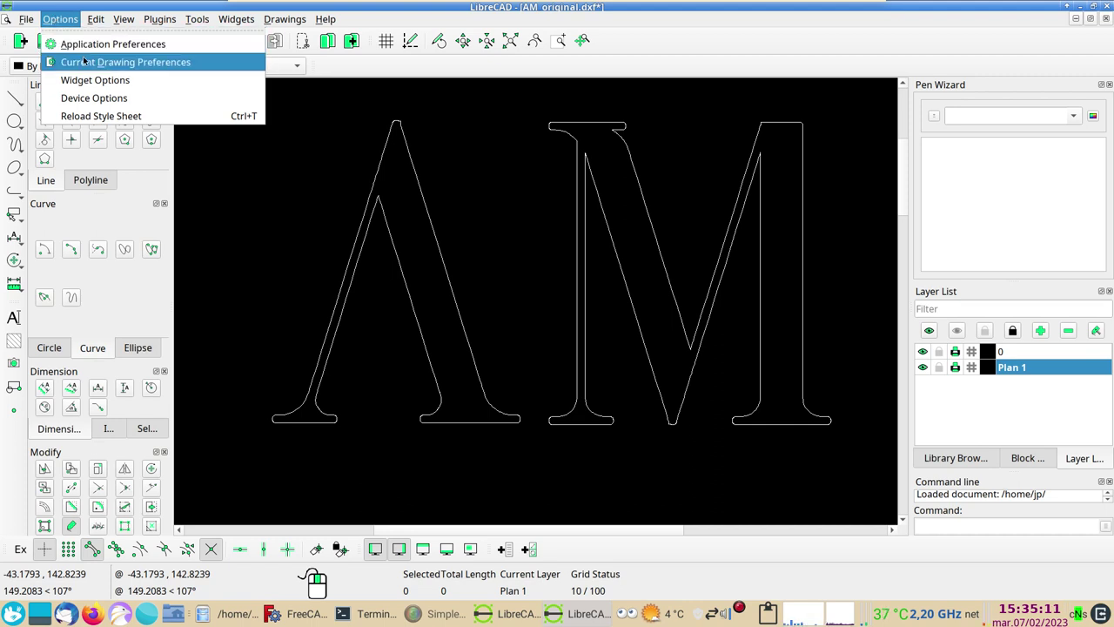
{"action": "left_click", "coordinate": [133, 65]}
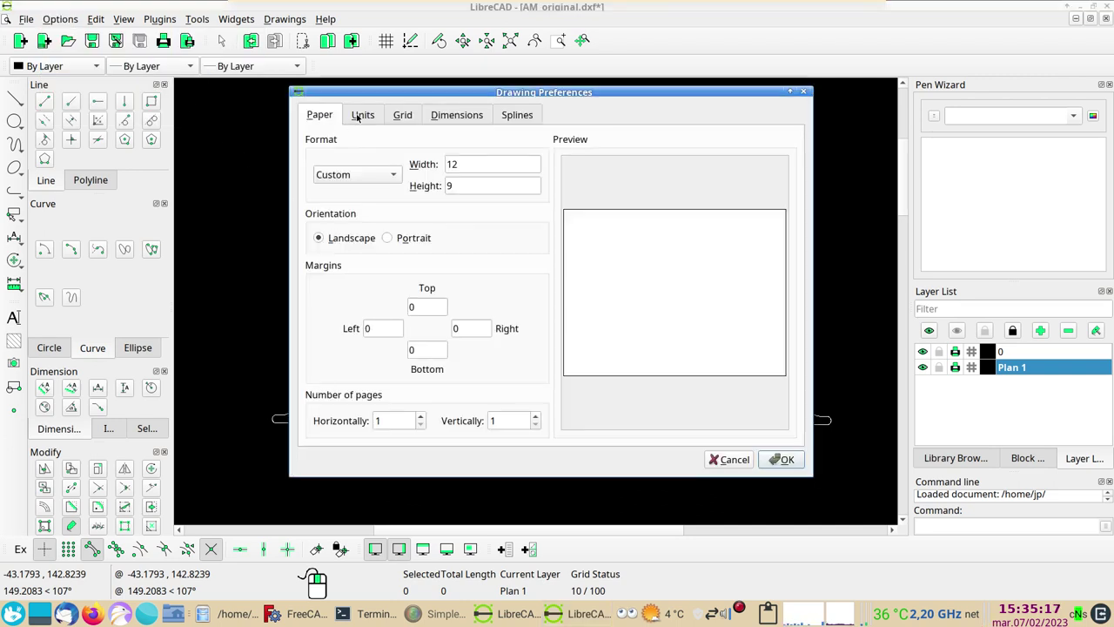
{"action": "left_click", "coordinate": [359, 117]}
{"action": "left_click", "coordinate": [463, 167]}
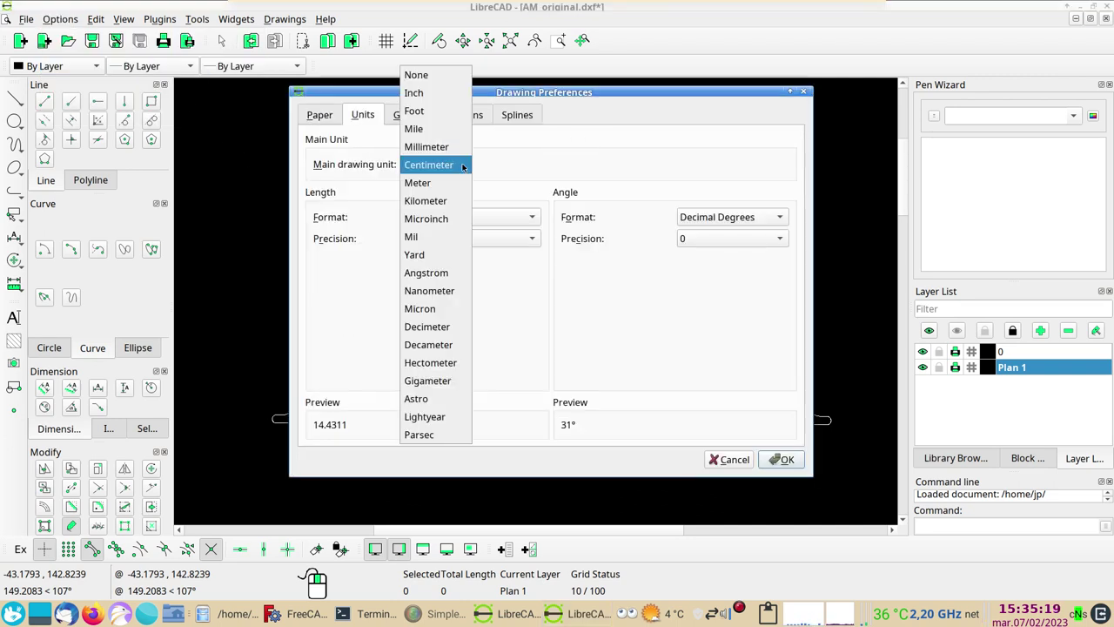
{"action": "left_click", "coordinate": [440, 146]}
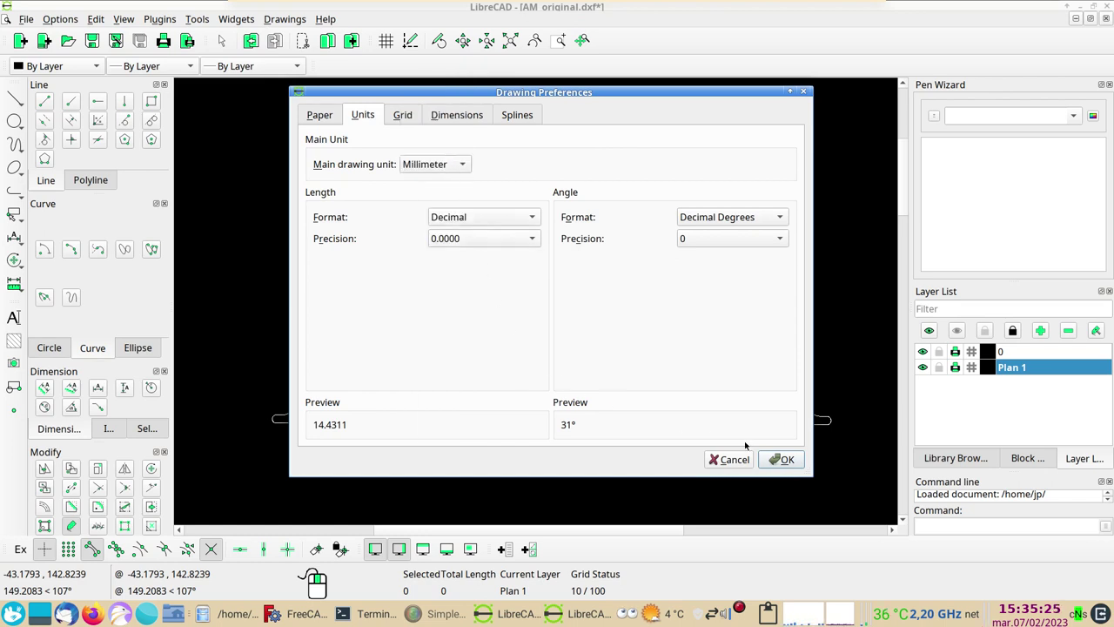
{"action": "left_click", "coordinate": [775, 462]}
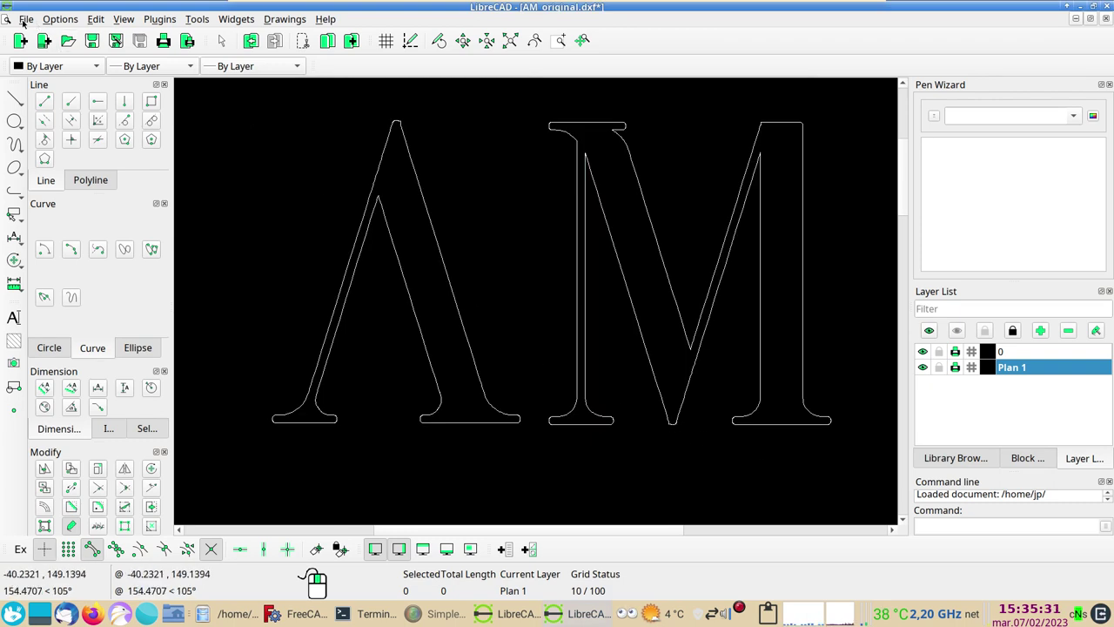
Step: Save the drawing as AM.dxf in the AM folder, replacing the existing file
{"action": "left_click", "coordinate": [27, 18]}
{"action": "mouse_move", "coordinate": [52, 154]}
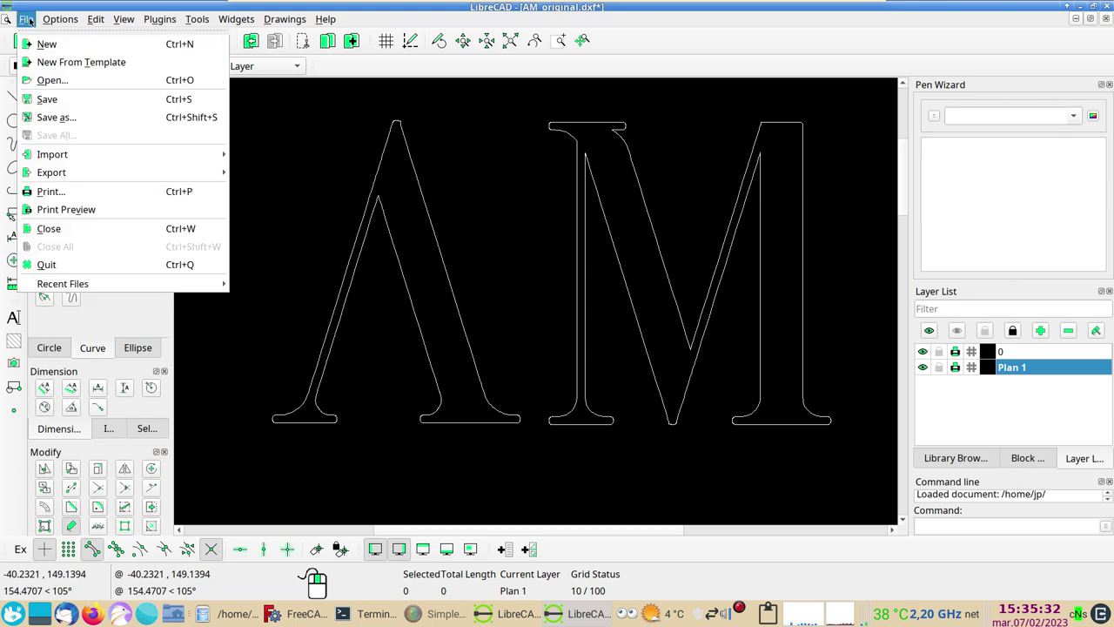
{"action": "left_click", "coordinate": [86, 115]}
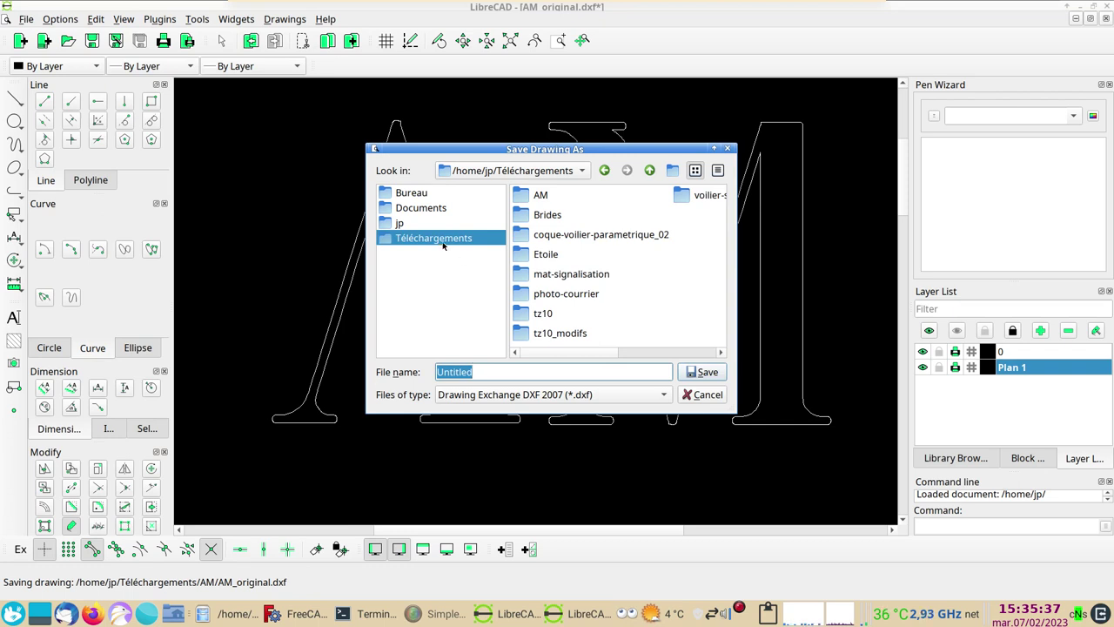
{"action": "double_click", "coordinate": [542, 195]}
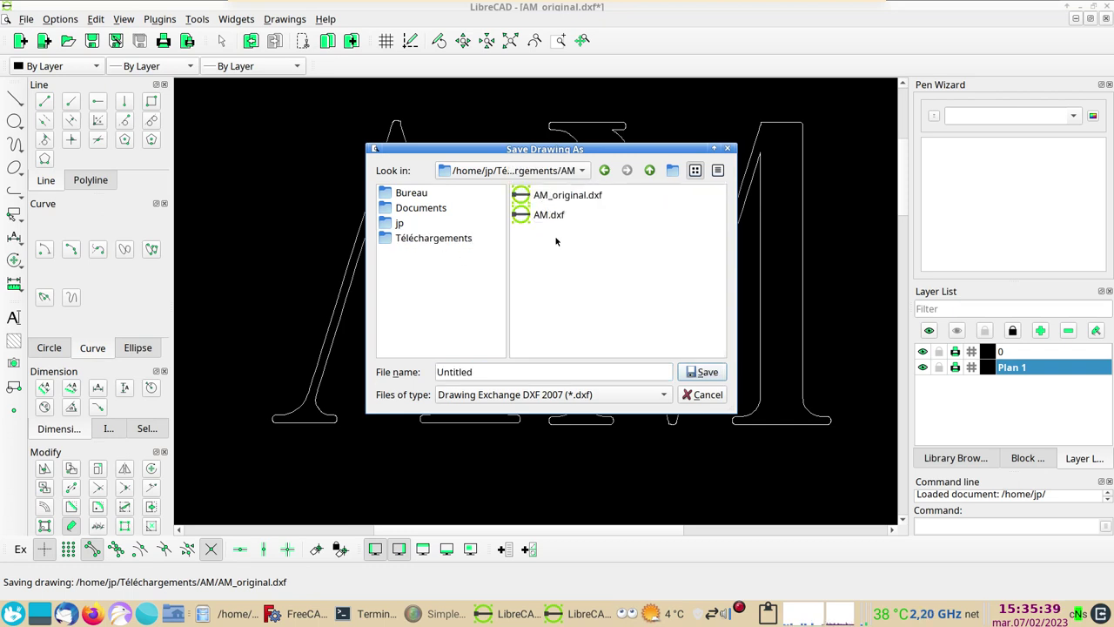
{"action": "double_click", "coordinate": [544, 217]}
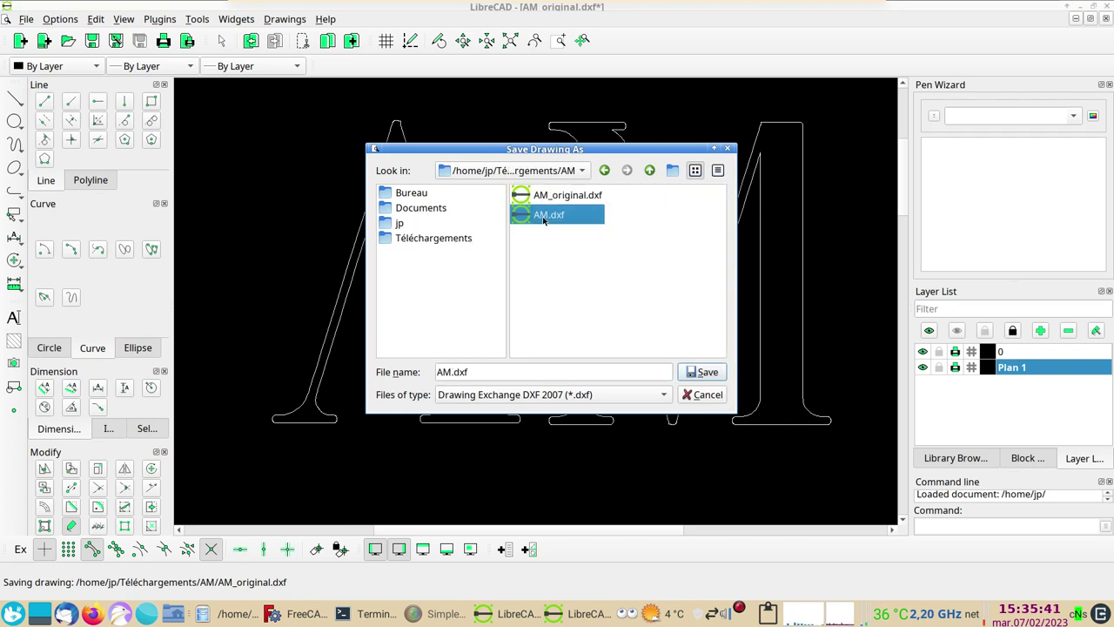
{"action": "left_click", "coordinate": [600, 291]}
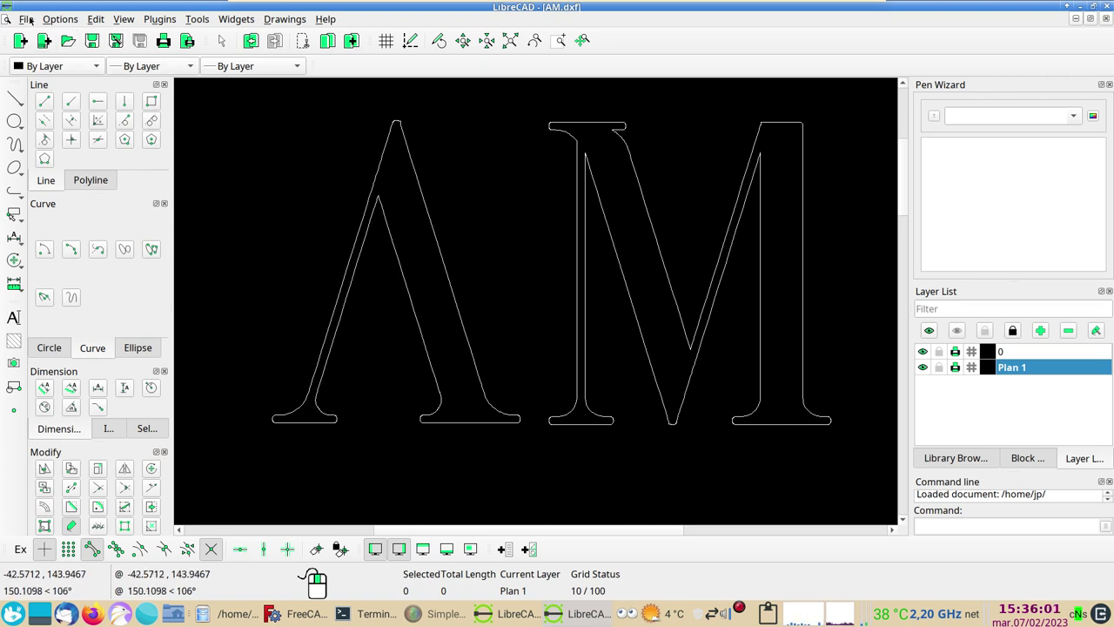
Step: Export the drawing as plain SVG over AM.svg, then close LibreCAD and return to FreeCAD
{"action": "left_click", "coordinate": [26, 19]}
{"action": "mouse_move", "coordinate": [122, 173]}
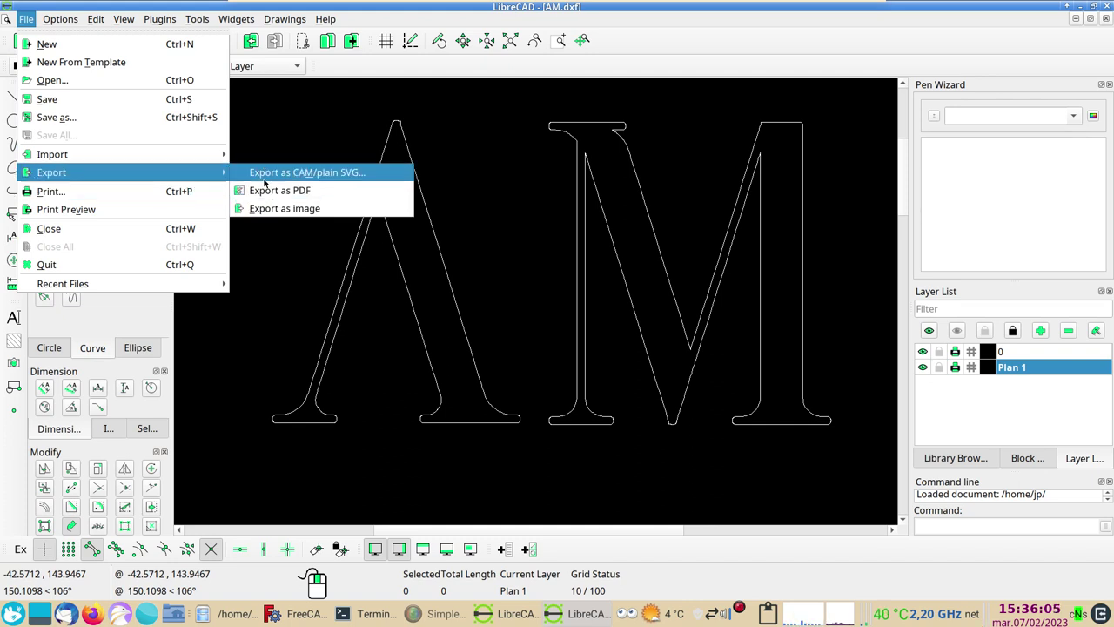
{"action": "left_click", "coordinate": [345, 172]}
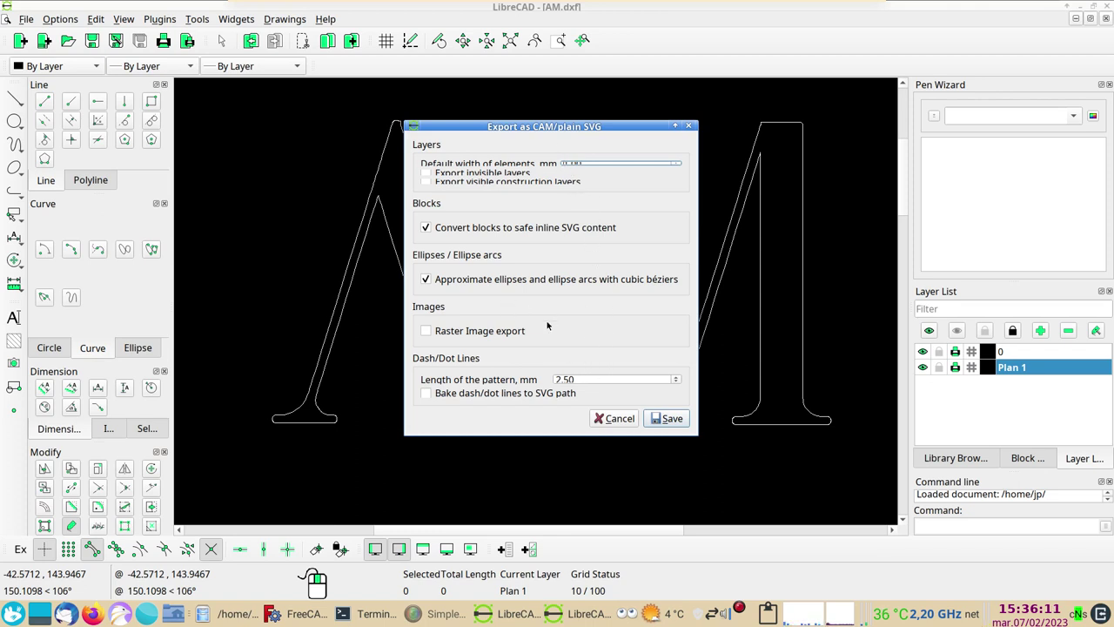
{"action": "left_click", "coordinate": [666, 419]}
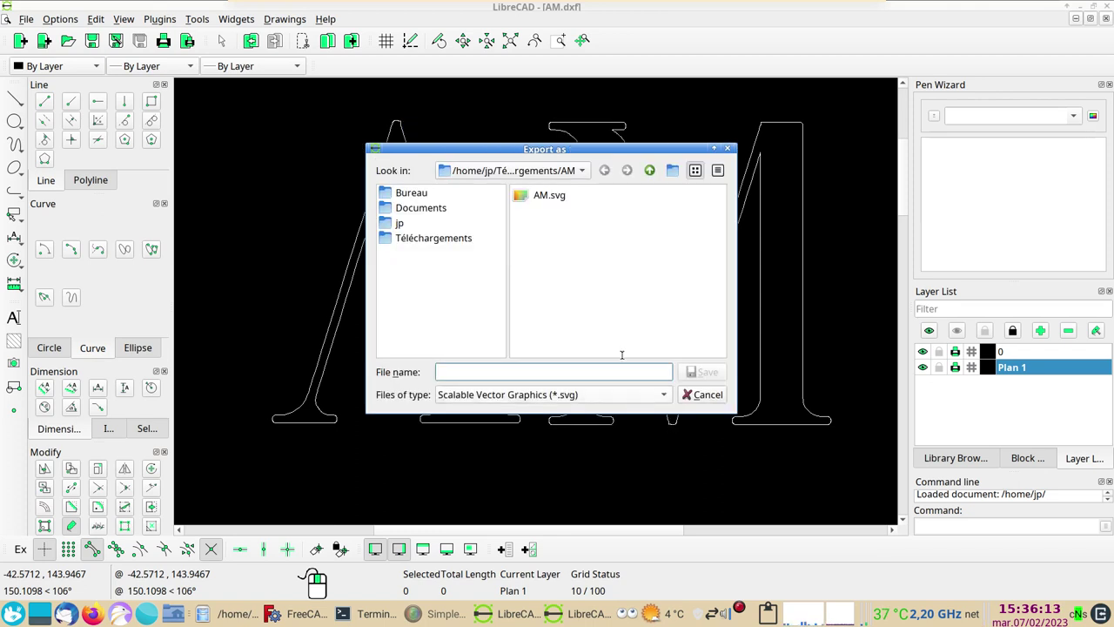
{"action": "left_click", "coordinate": [537, 199]}
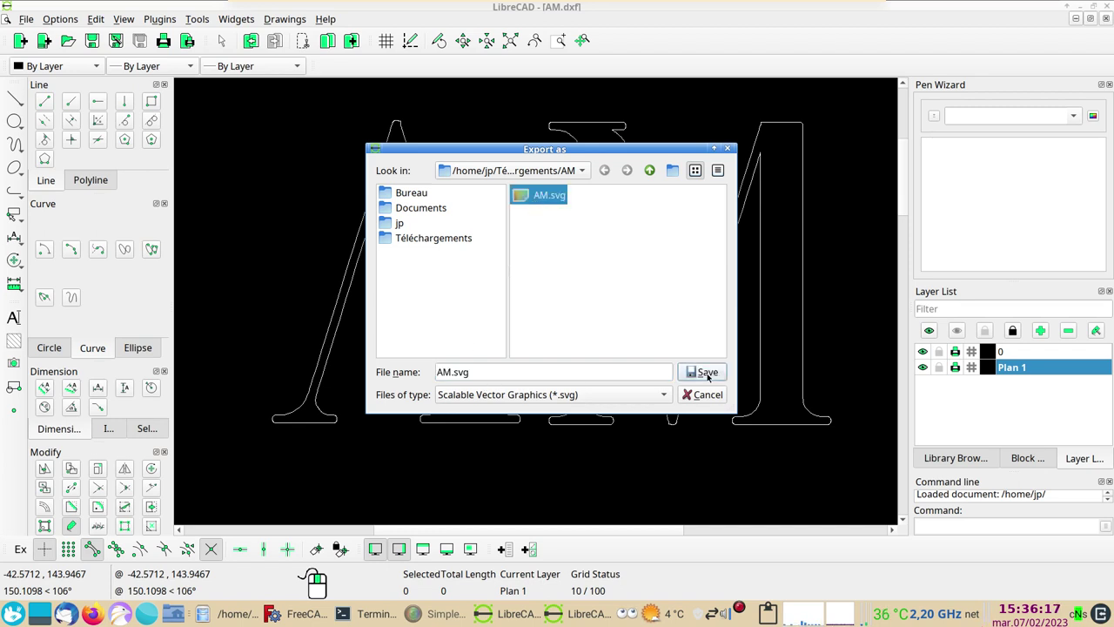
{"action": "left_click", "coordinate": [706, 375]}
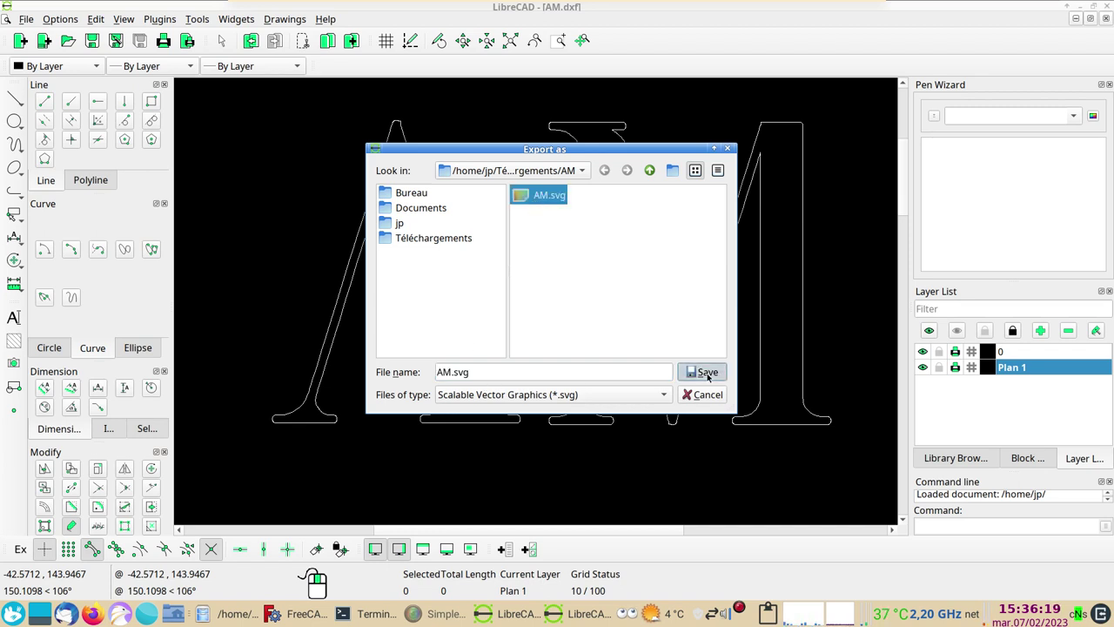
{"action": "left_click", "coordinate": [707, 374]}
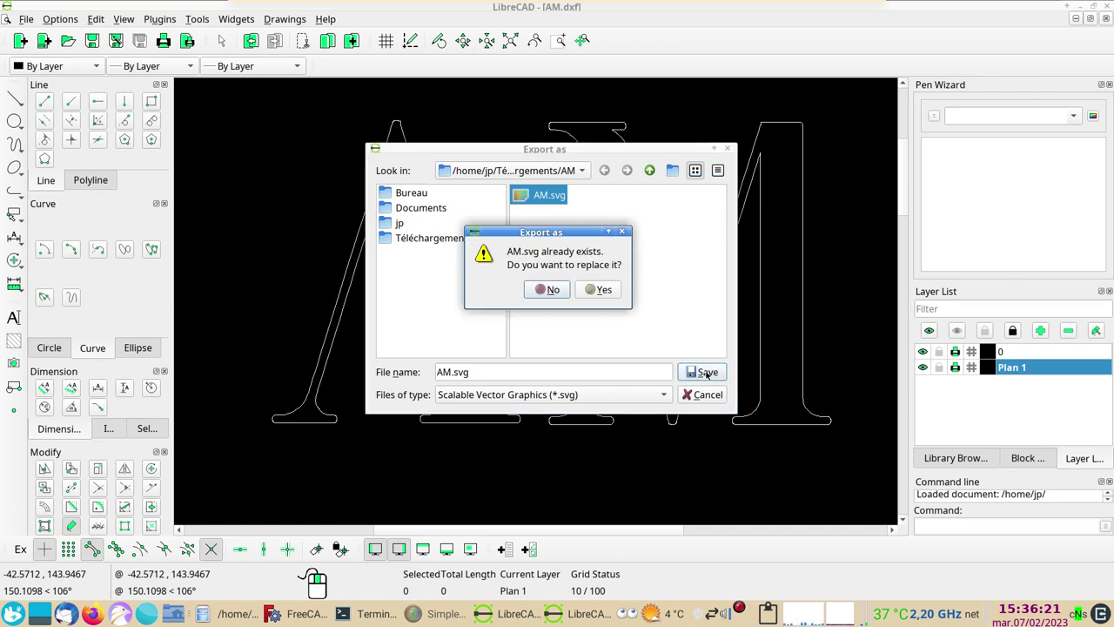
{"action": "left_click", "coordinate": [597, 293]}
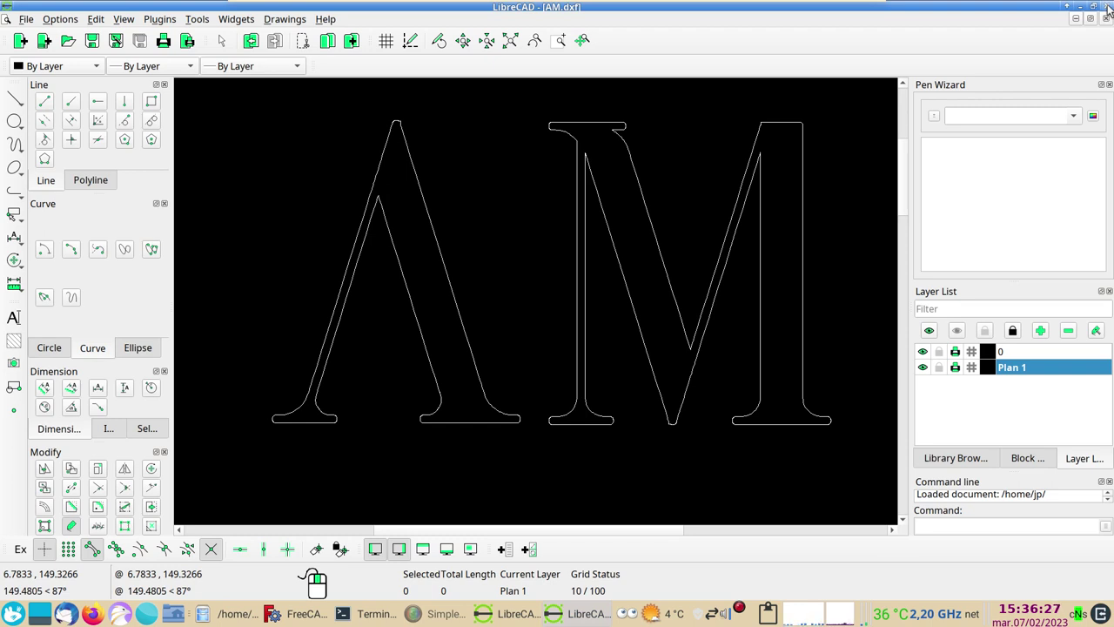
{"action": "left_click", "coordinate": [1107, 7]}
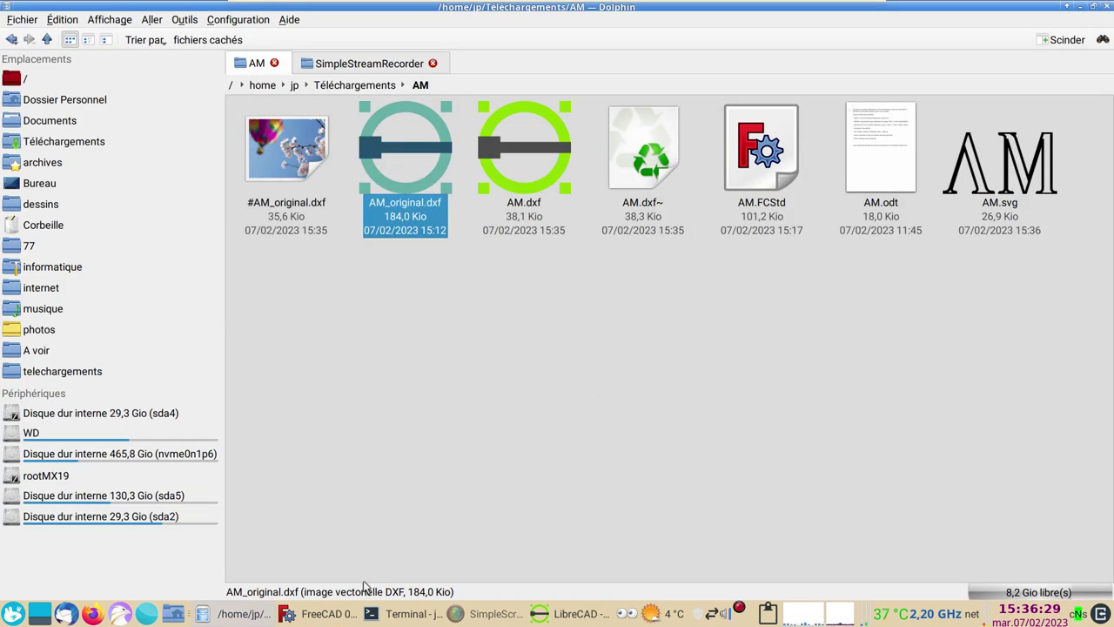
{"action": "left_click", "coordinate": [315, 614]}
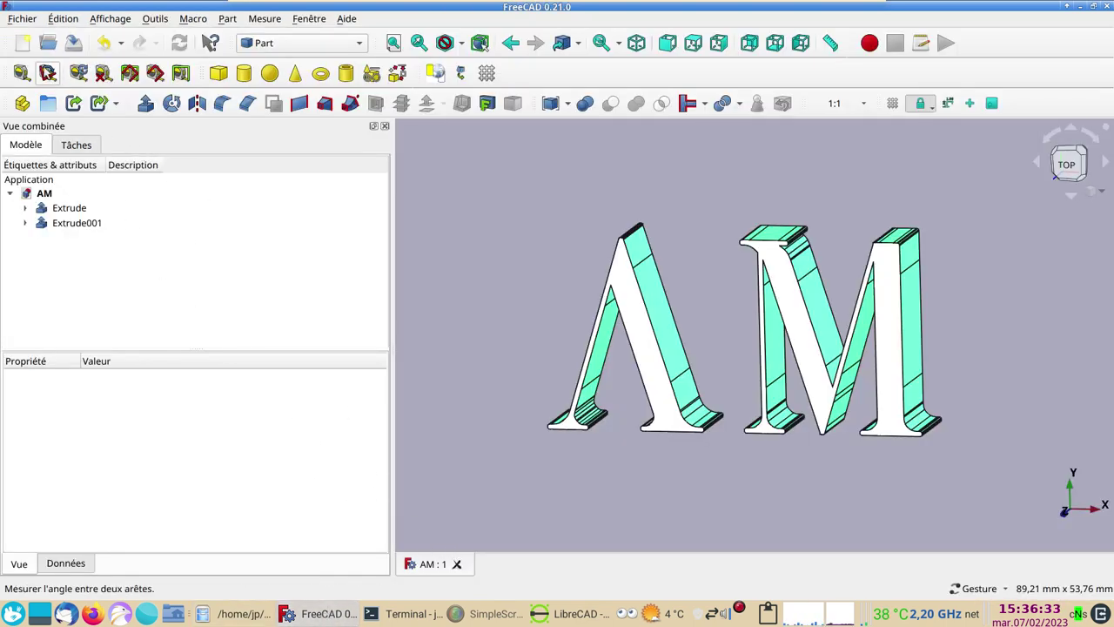
Step: Create a new document and import AM.svg into it at 96 dpi
{"action": "left_click", "coordinate": [22, 42]}
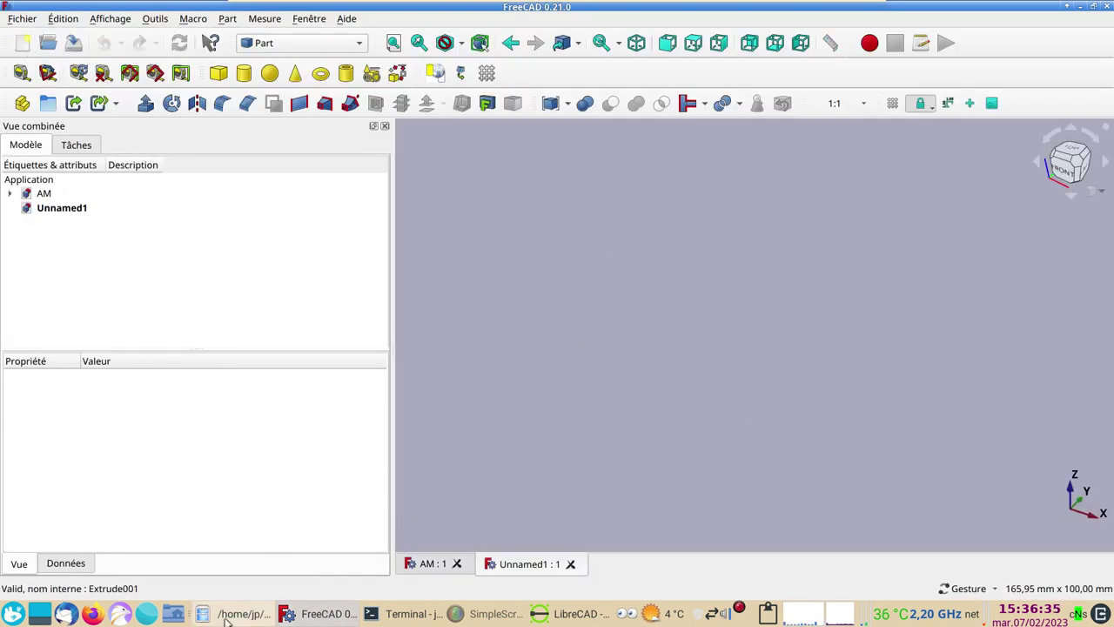
{"action": "left_click", "coordinate": [22, 19]}
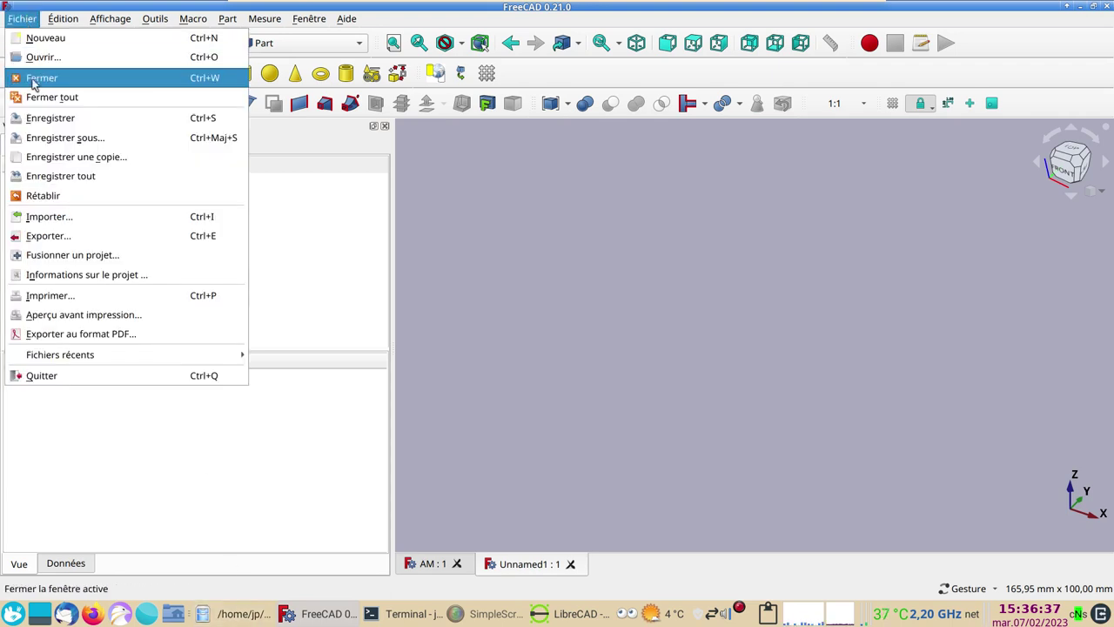
{"action": "left_click", "coordinate": [75, 216]}
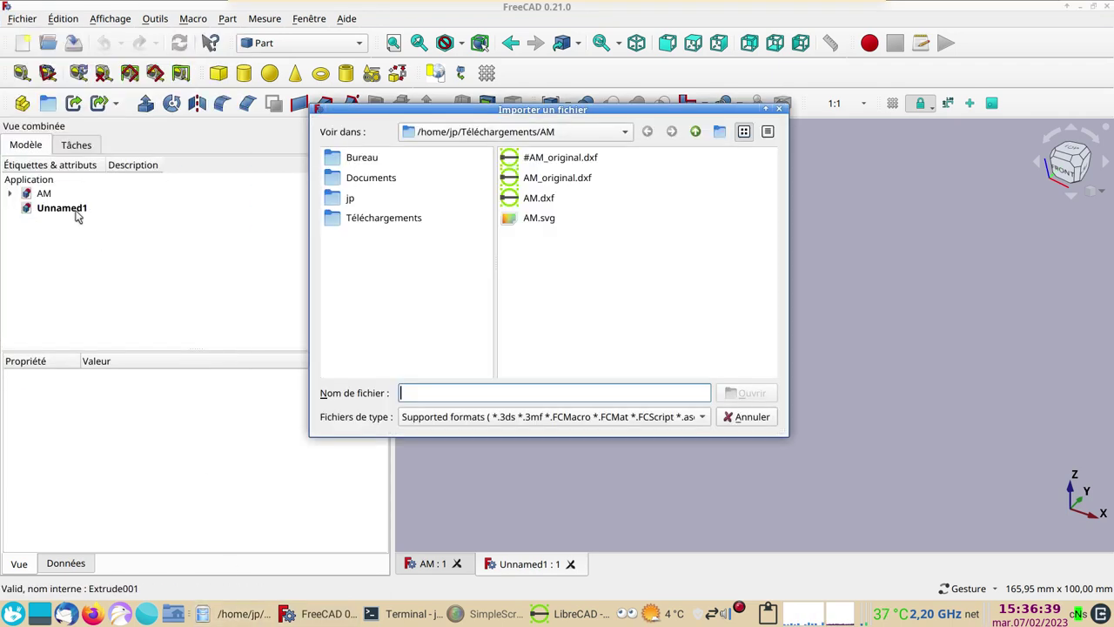
{"action": "double_click", "coordinate": [537, 220]}
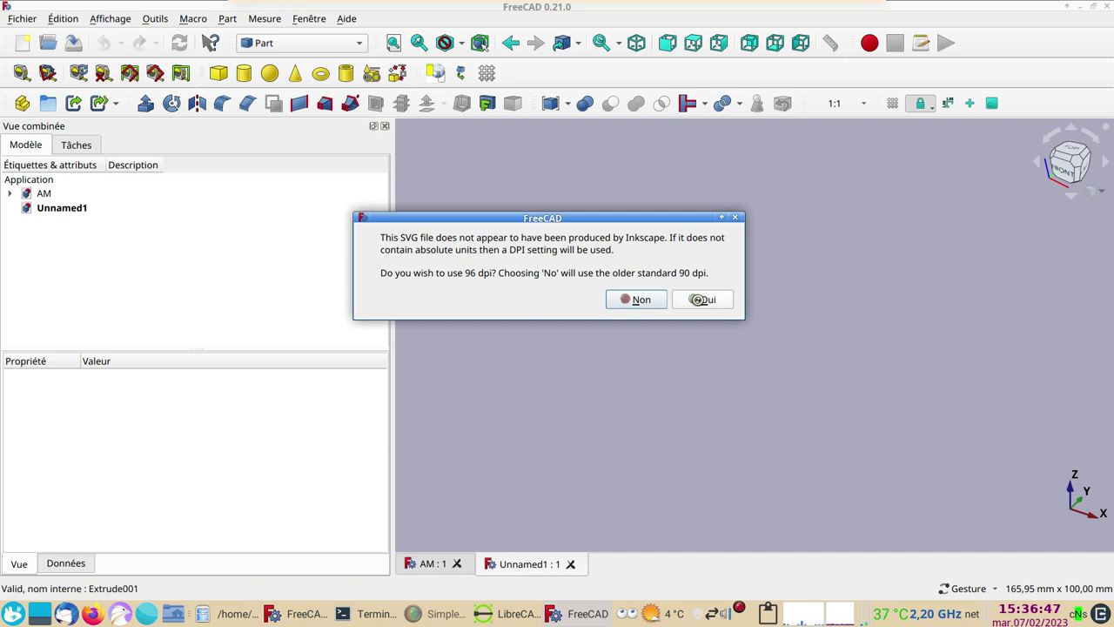
{"action": "left_click", "coordinate": [698, 299]}
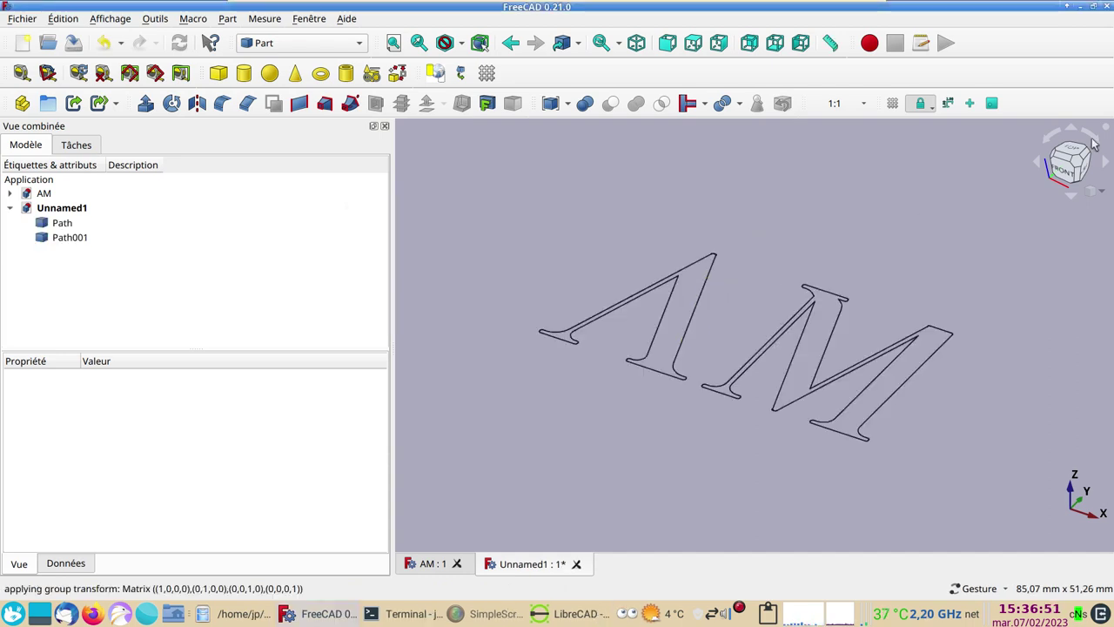
Step: From Top view, extrude outlines Path and Path001 10 mm along normal into Extrude and Extrude001
{"action": "left_click", "coordinate": [693, 43]}
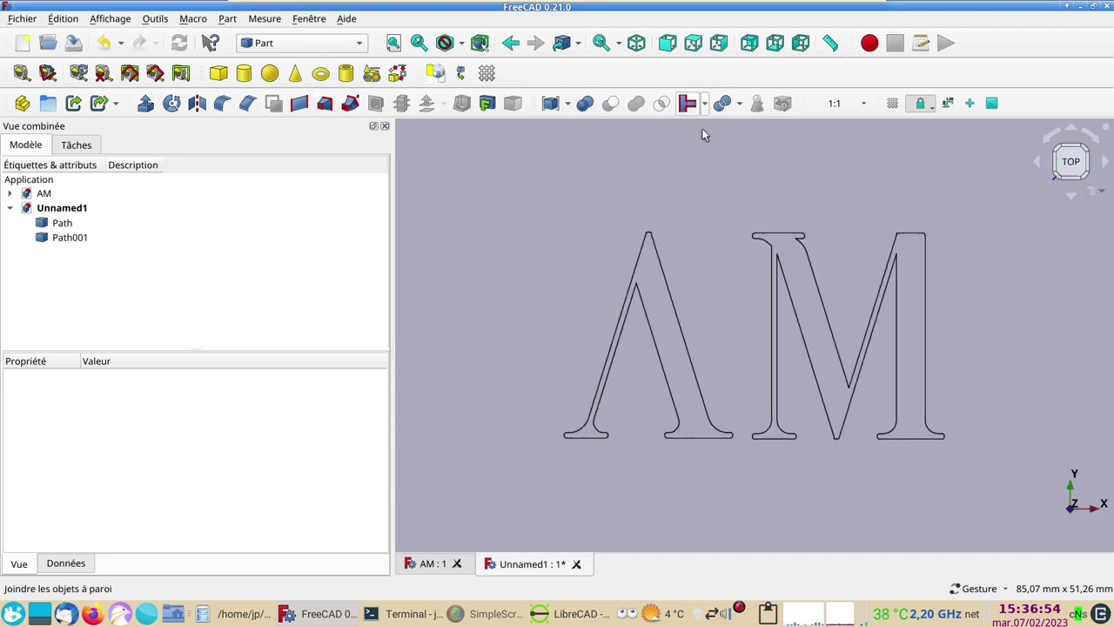
{"action": "left_click", "coordinate": [77, 235]}
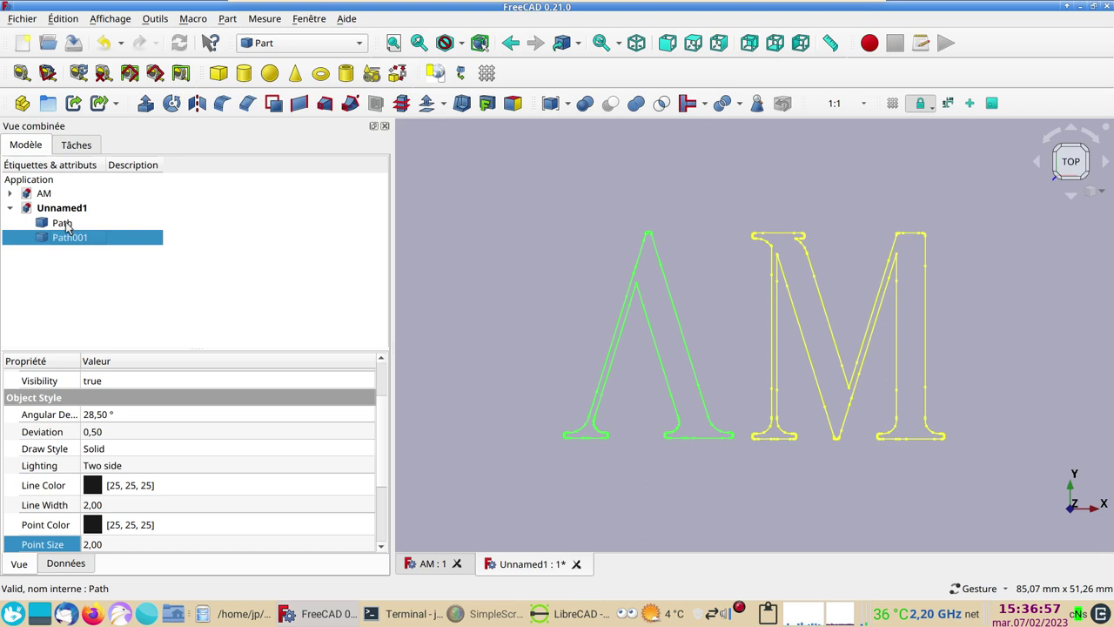
{"action": "left_click", "coordinate": [66, 225], "text": "ctrl"}
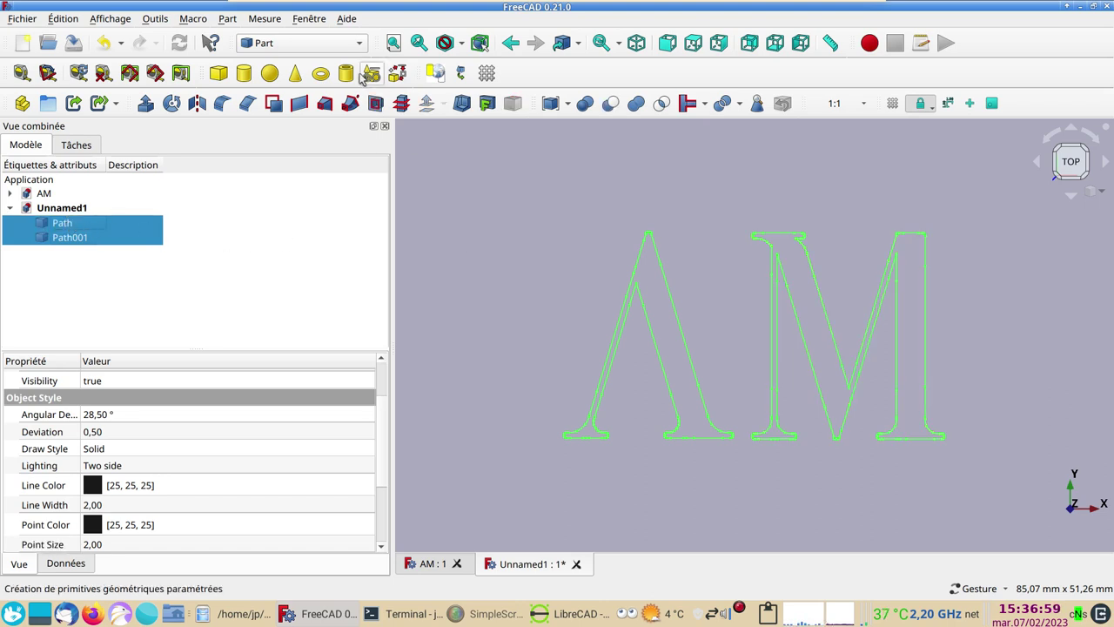
{"action": "left_click", "coordinate": [301, 43]}
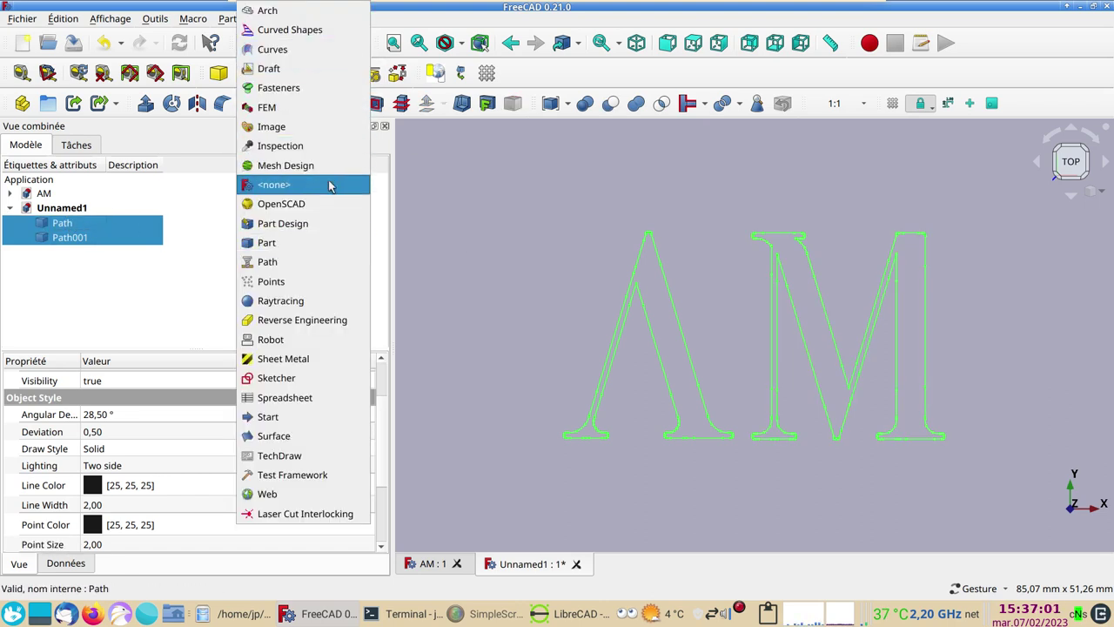
{"action": "left_click", "coordinate": [318, 242]}
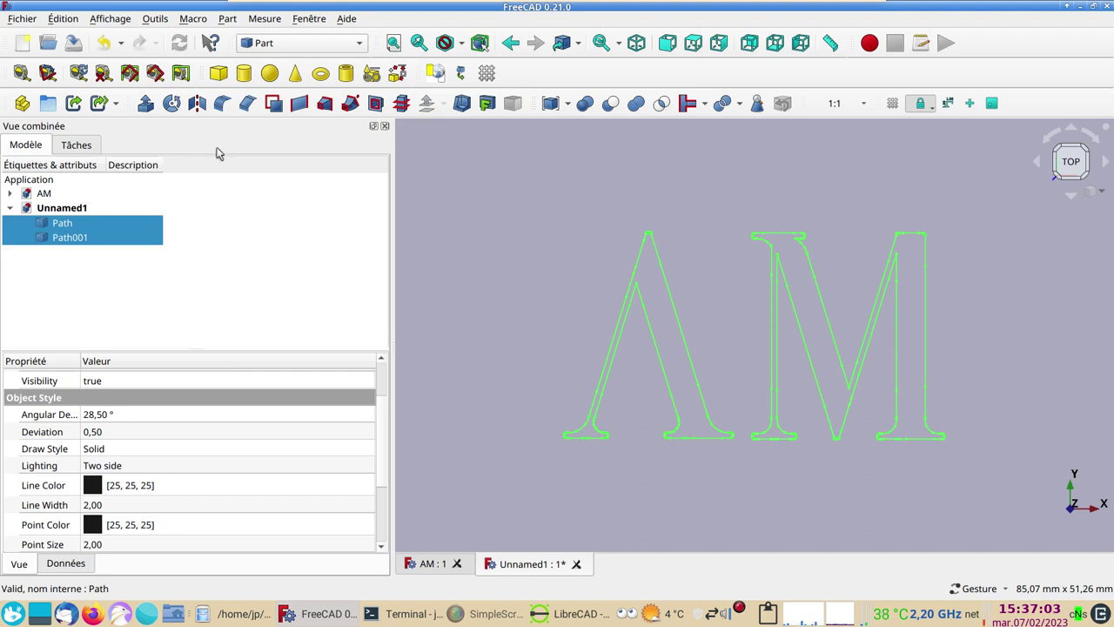
{"action": "left_click", "coordinate": [145, 104]}
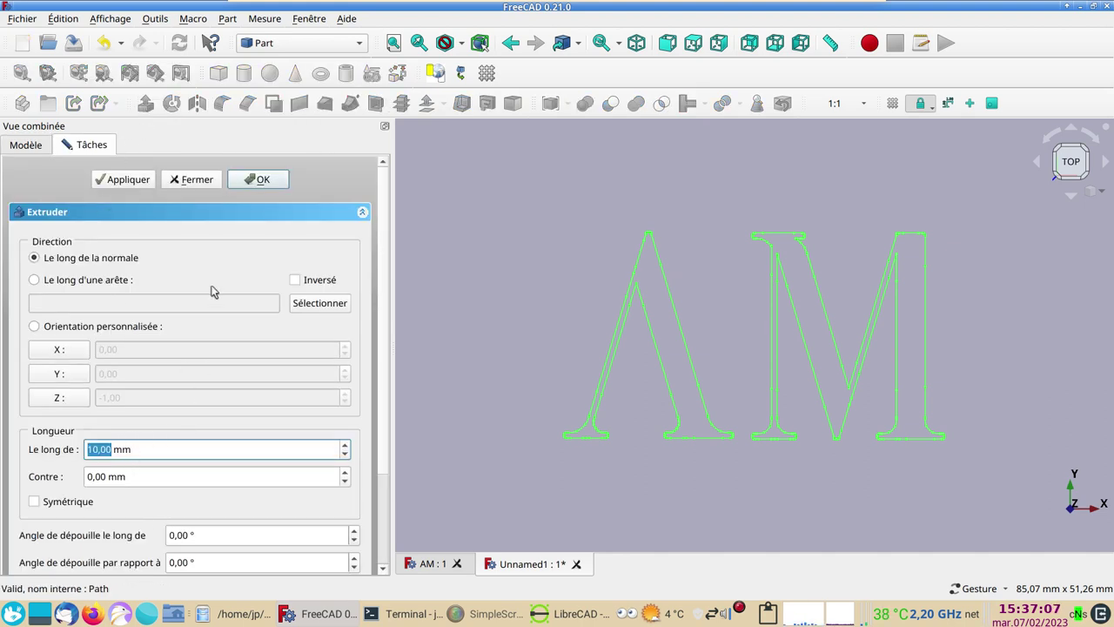
{"action": "left_click", "coordinate": [257, 183]}
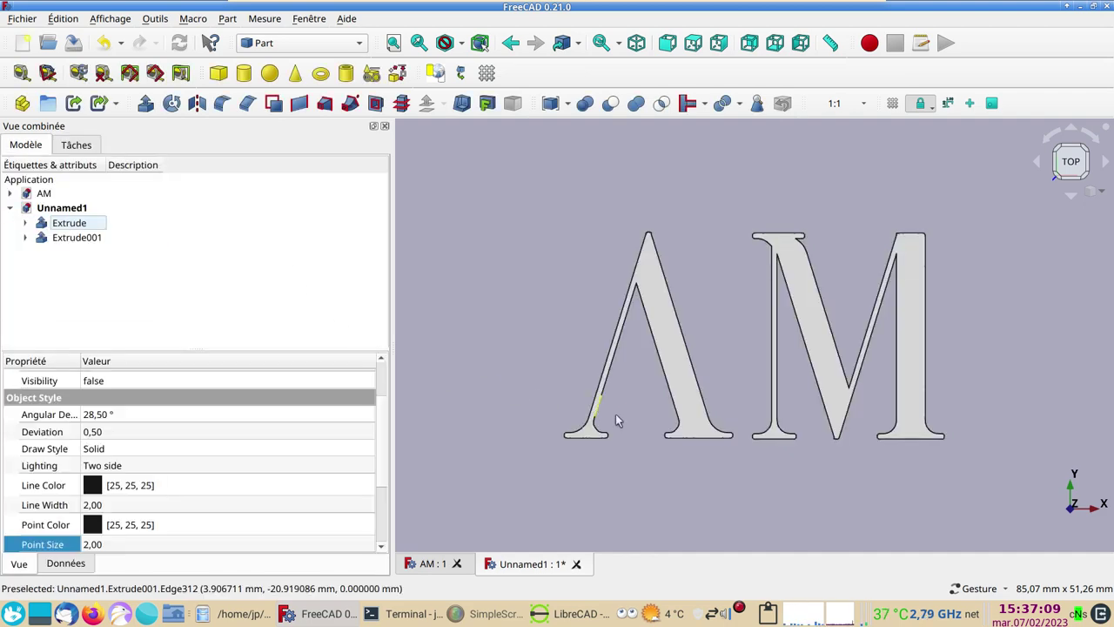
{"action": "left_click_drag", "start_coordinate": [762, 470], "coordinate": [718, 450]}
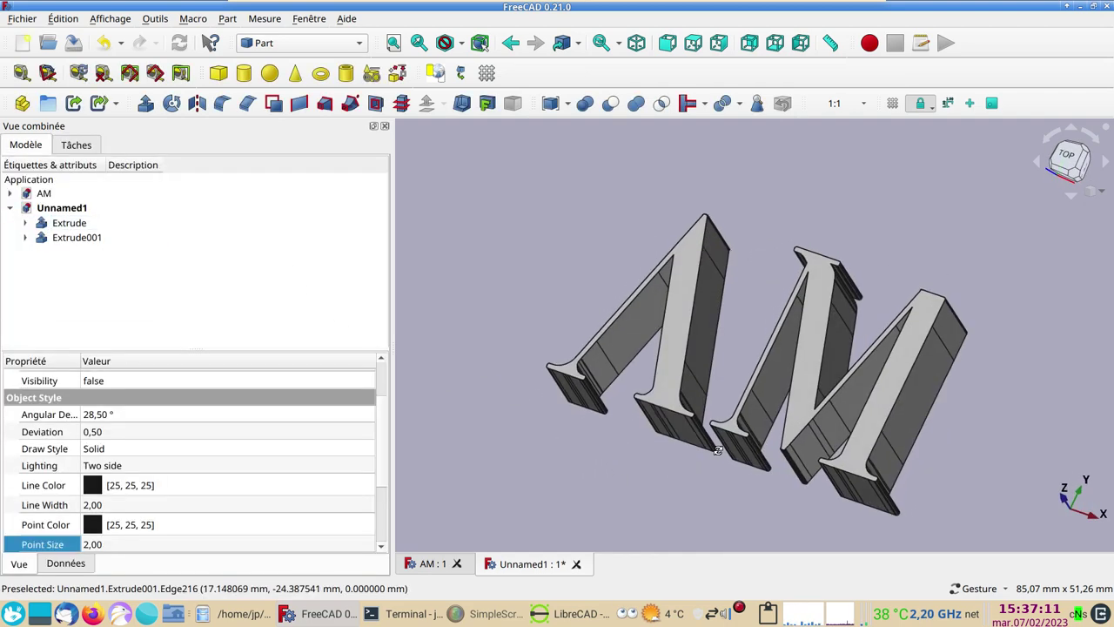
{"action": "key", "text": "2"}
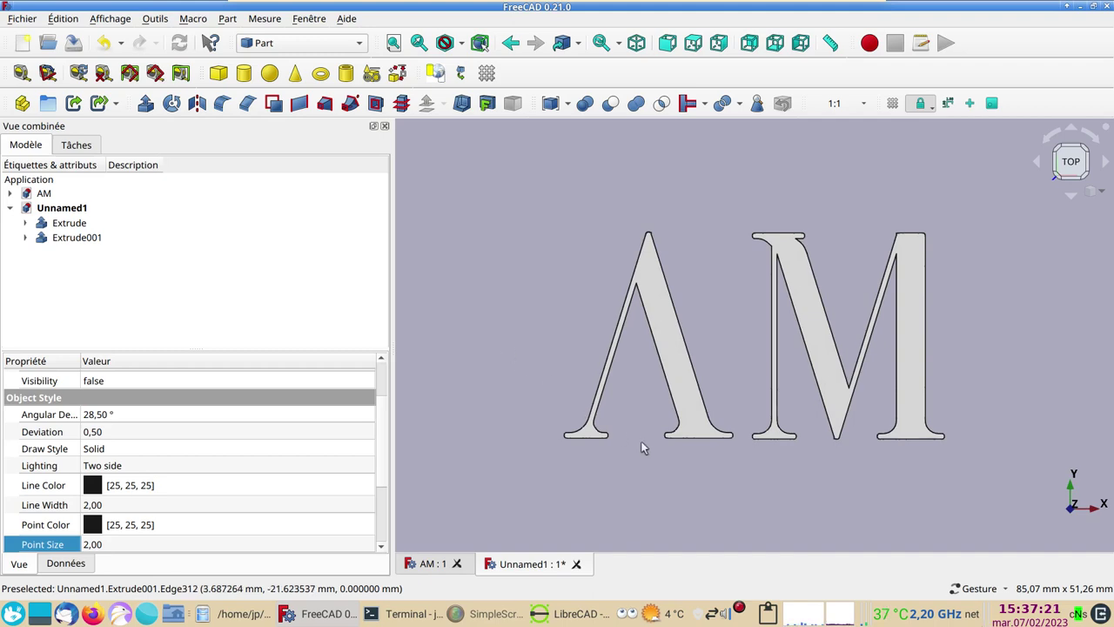
{"action": "mouse_move", "coordinate": [684, 464]}
{"action": "left_mouse_down"}
{"action": "mouse_move", "coordinate": [814, 508]}
{"action": "mouse_move", "coordinate": [791, 477]}
{"action": "mouse_move", "coordinate": [578, 369]}
{"action": "mouse_move", "coordinate": [519, 371]}
{"action": "left_mouse_up"}
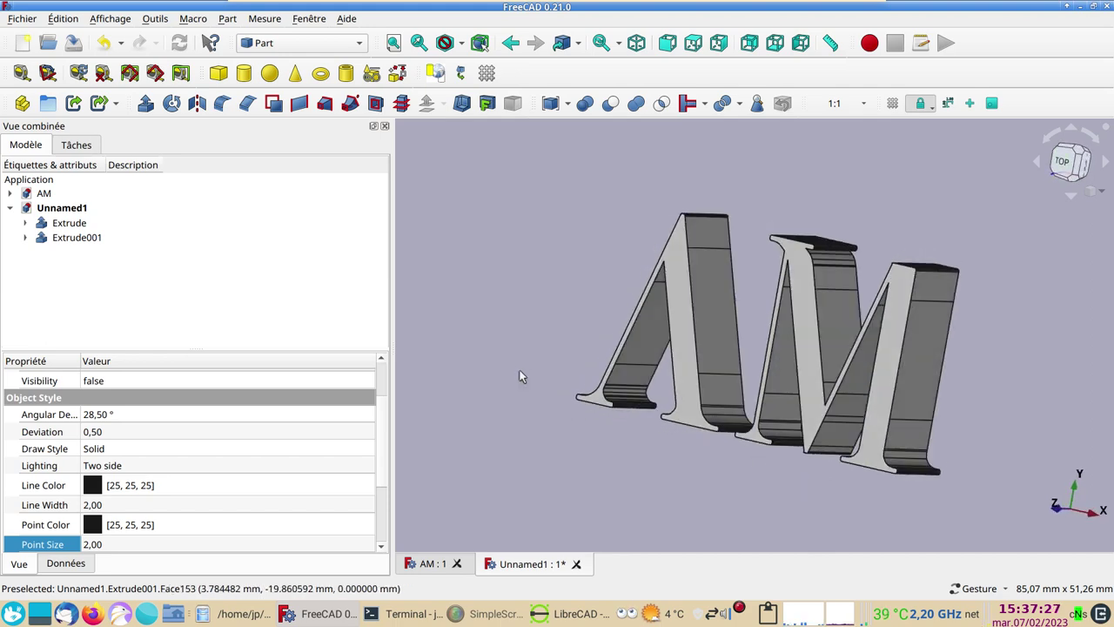
{"action": "left_click", "coordinate": [242, 613]}
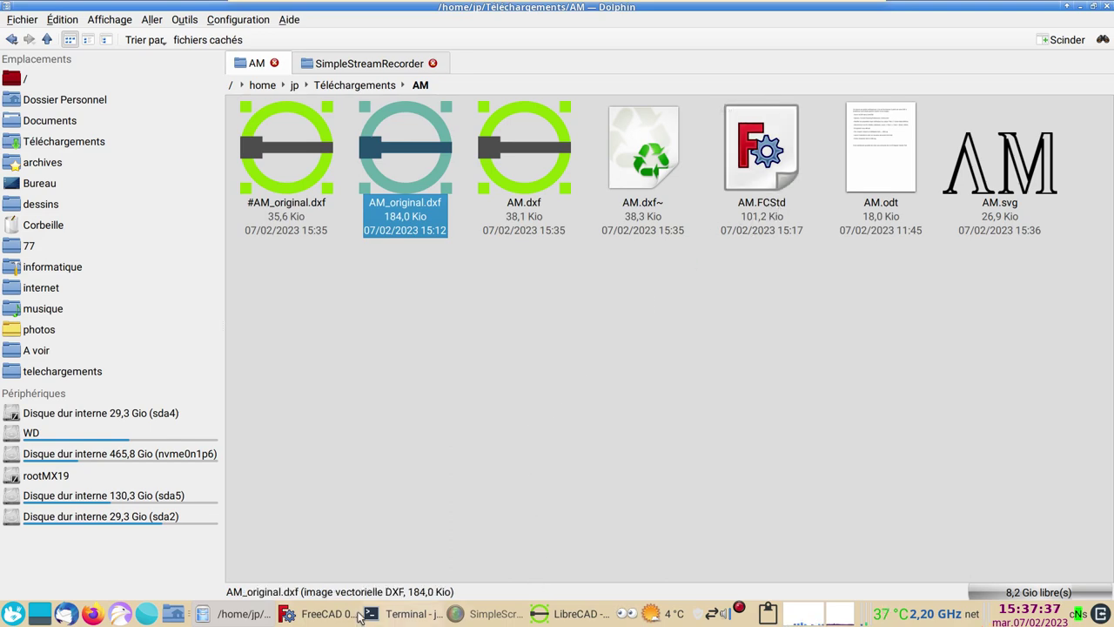
{"action": "left_click", "coordinate": [331, 613]}
{"action": "left_click_drag", "start_coordinate": [551, 494], "coordinate": [612, 450]}
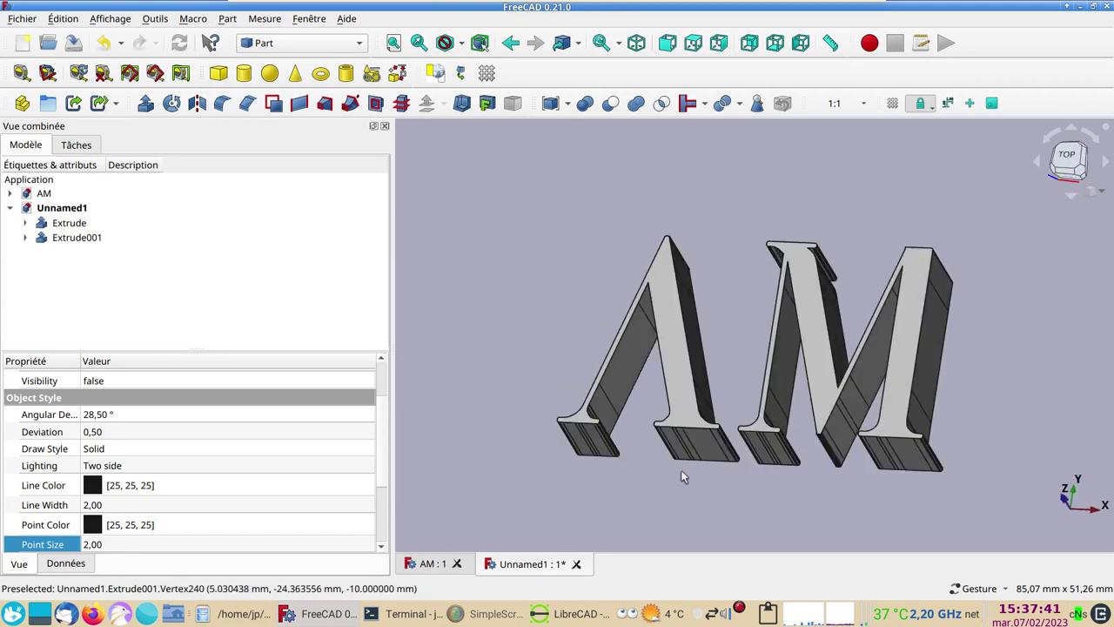
{"action": "mouse_move", "coordinate": [642, 460]}
{"action": "left_mouse_down"}
{"action": "mouse_move", "coordinate": [740, 360]}
{"action": "mouse_move", "coordinate": [729, 363]}
{"action": "left_mouse_up"}
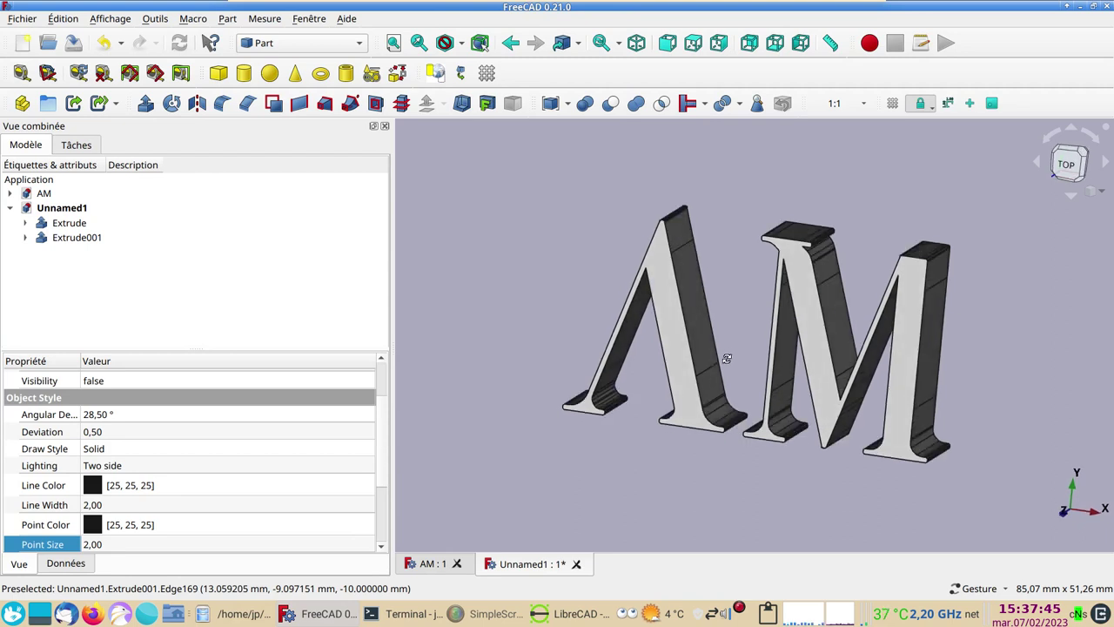
{"action": "right_click_drag", "start_coordinate": [730, 363], "coordinate": [713, 369]}
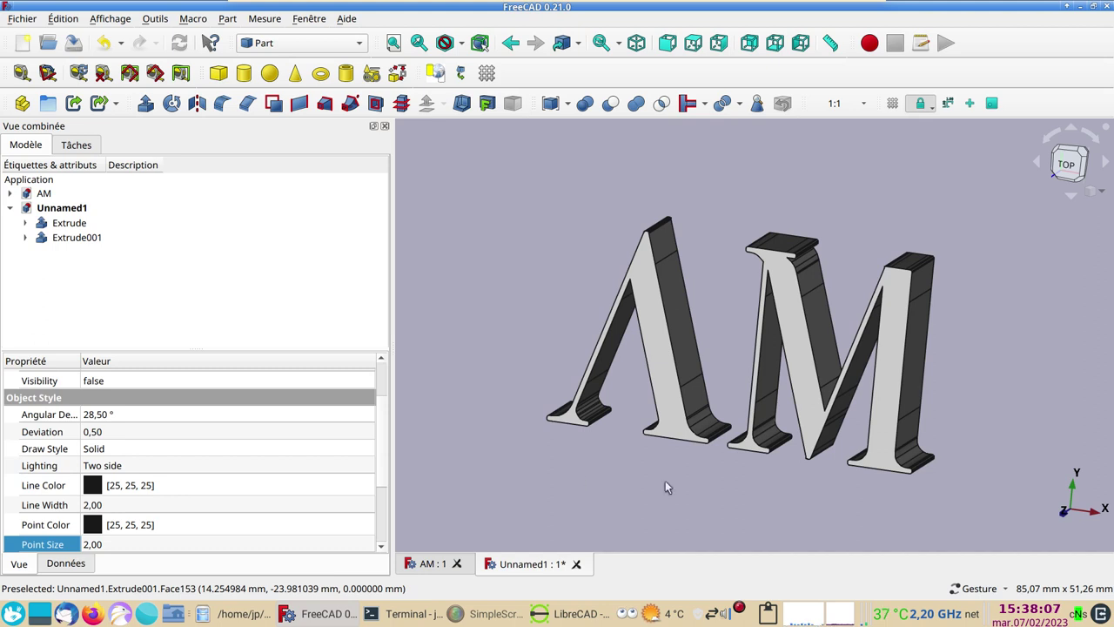
{"action": "left_click_drag", "start_coordinate": [700, 478], "coordinate": [689, 492]}
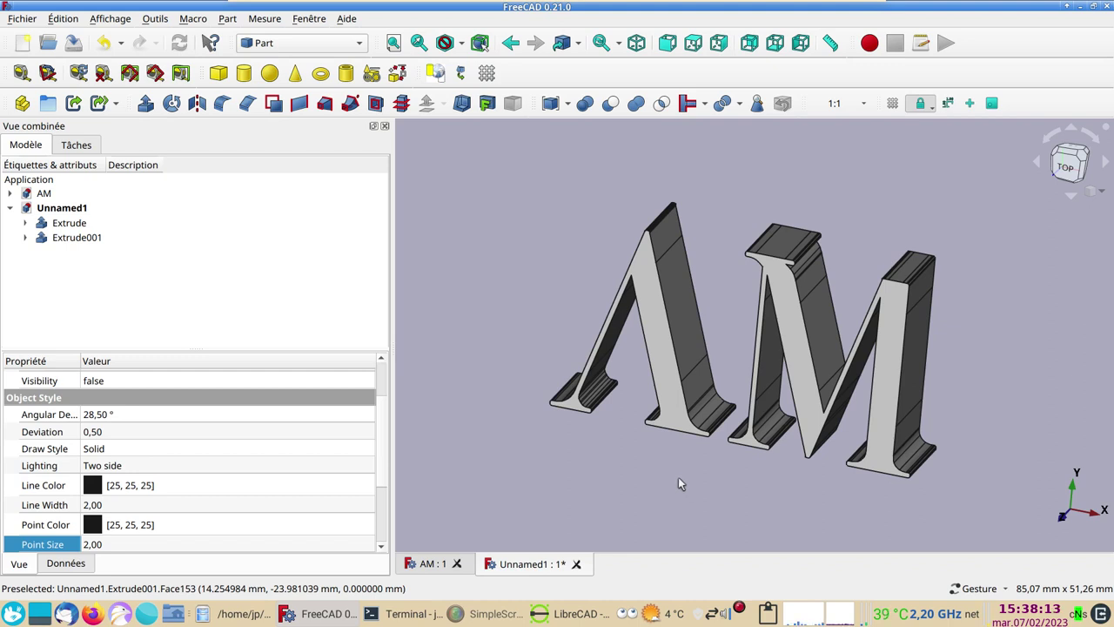
{"action": "right_click", "coordinate": [742, 606]}
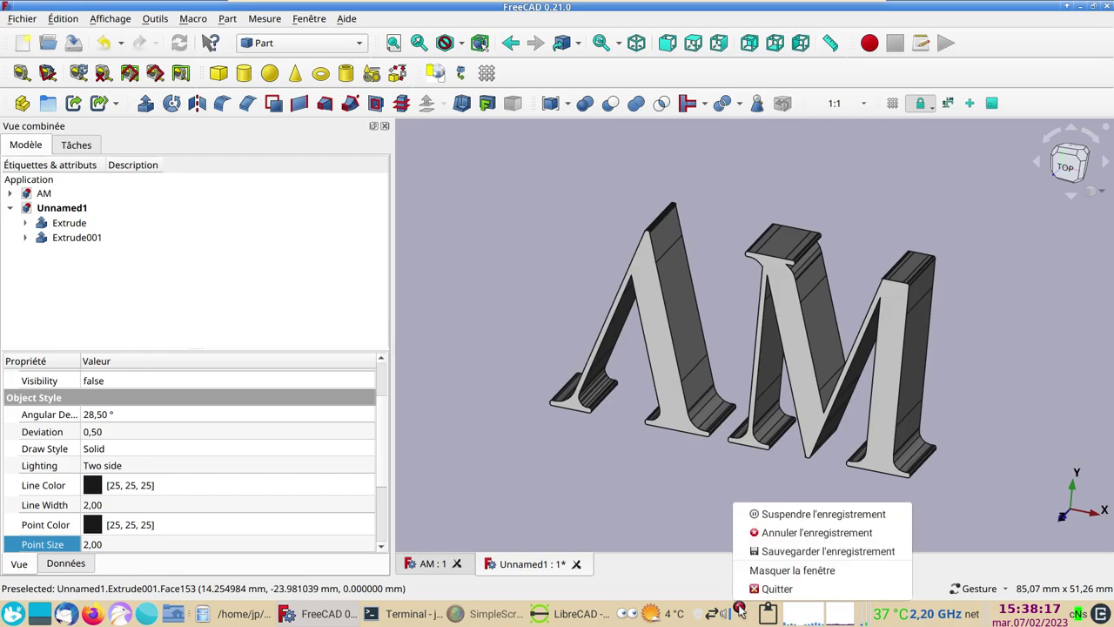